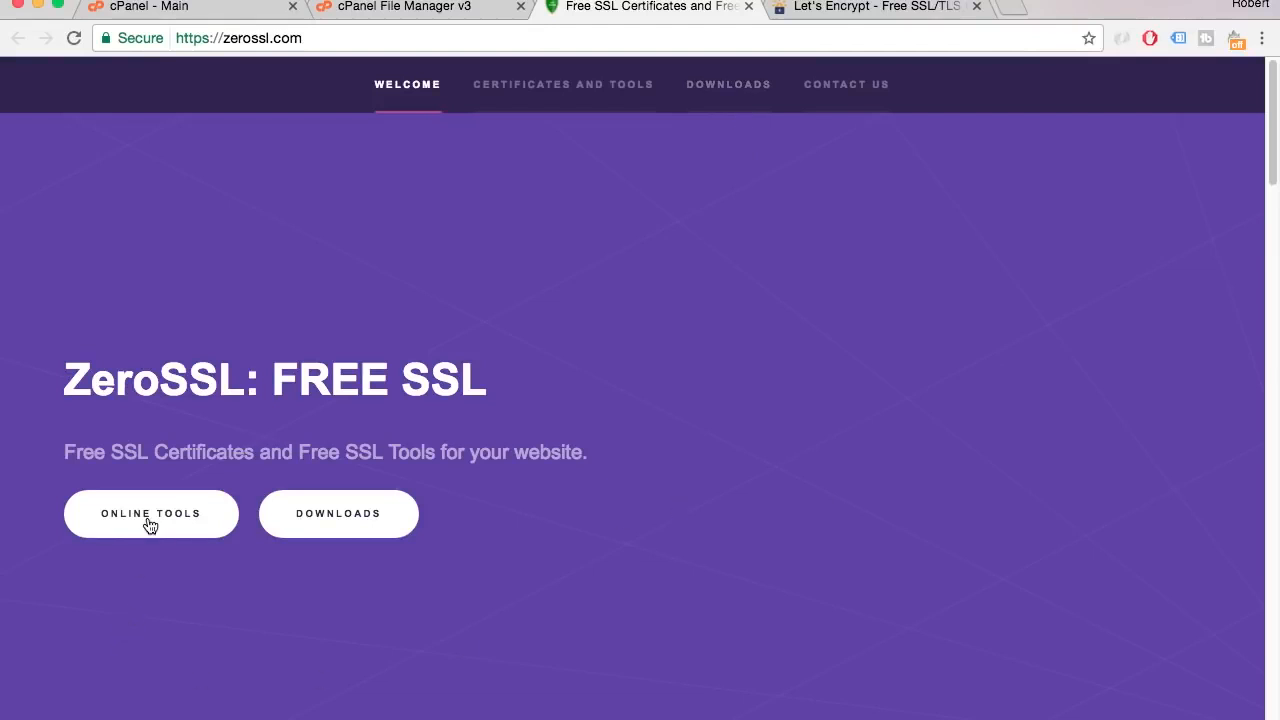
Look over the Let's Encrypt homepage, including its blog posts and major sponsors.
{"action": "left_click", "coordinate": [148, 525]}
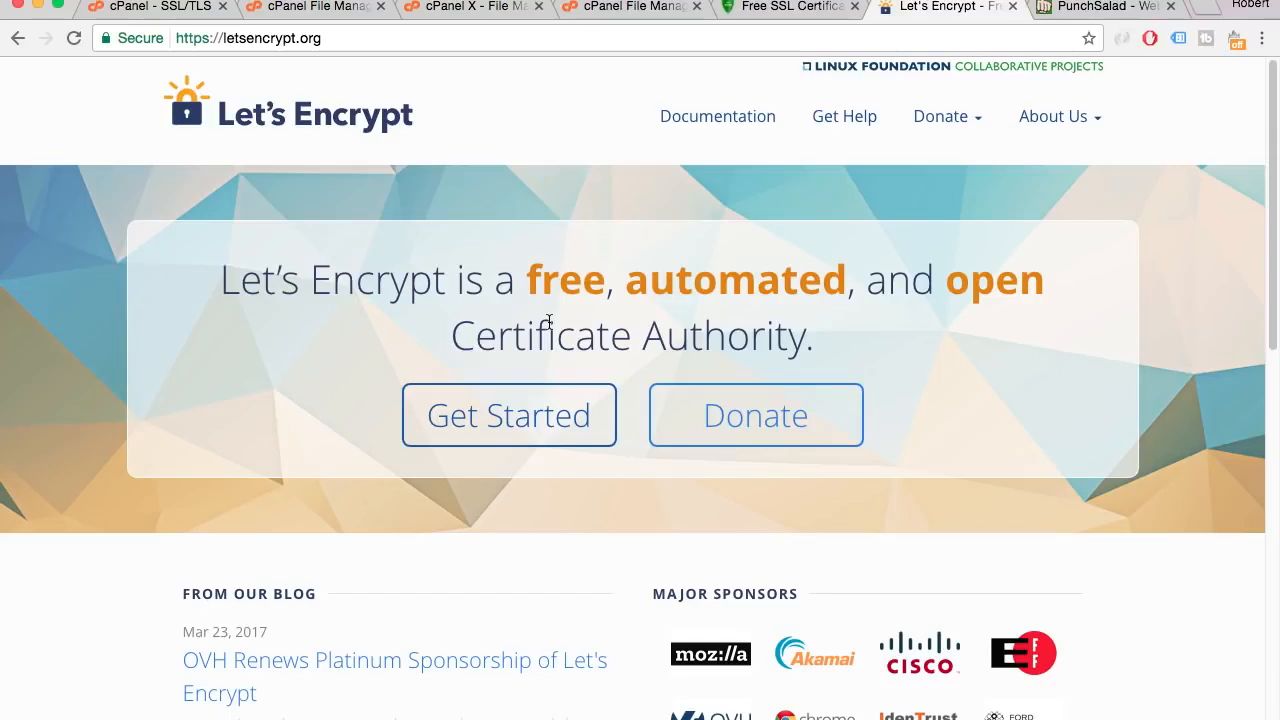
{"action": "scroll", "coordinate": [548, 320], "scroll_direction": "down", "scroll_amount": 3}
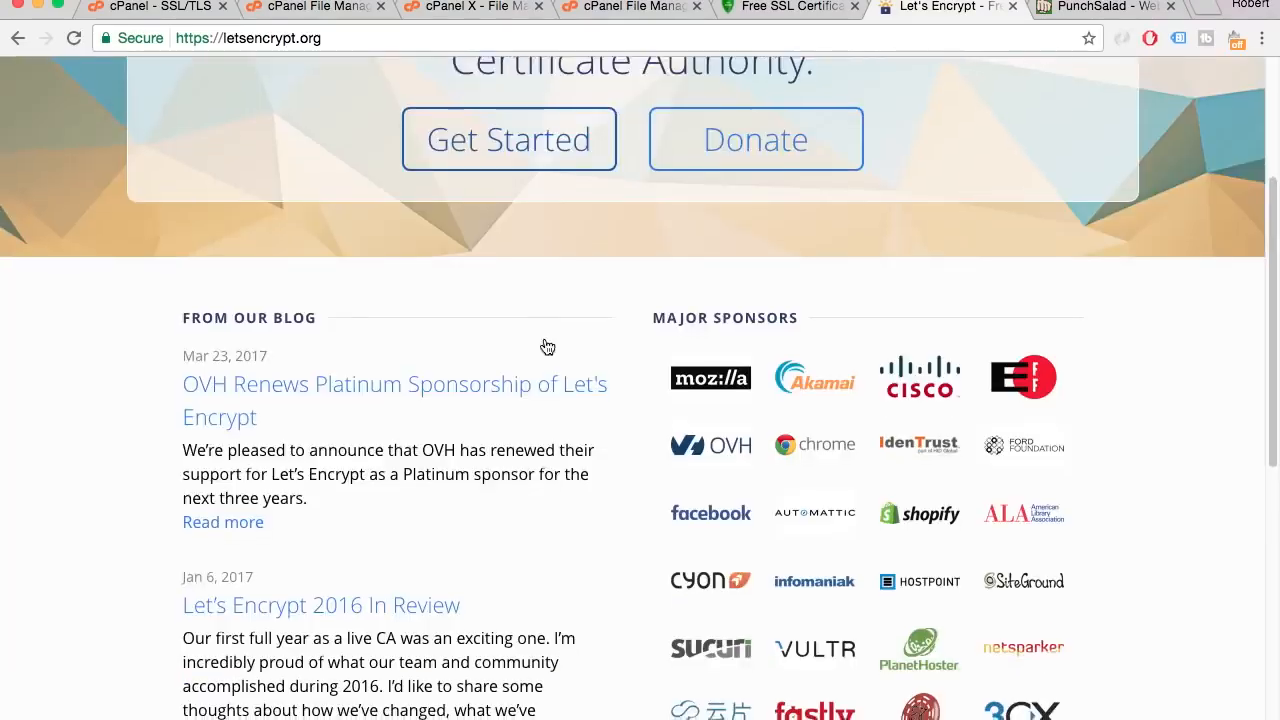
{"action": "scroll", "coordinate": [545, 335], "scroll_direction": "down", "scroll_amount": 2}
{"action": "scroll", "coordinate": [548, 350], "scroll_direction": "up", "scroll_amount": 5}
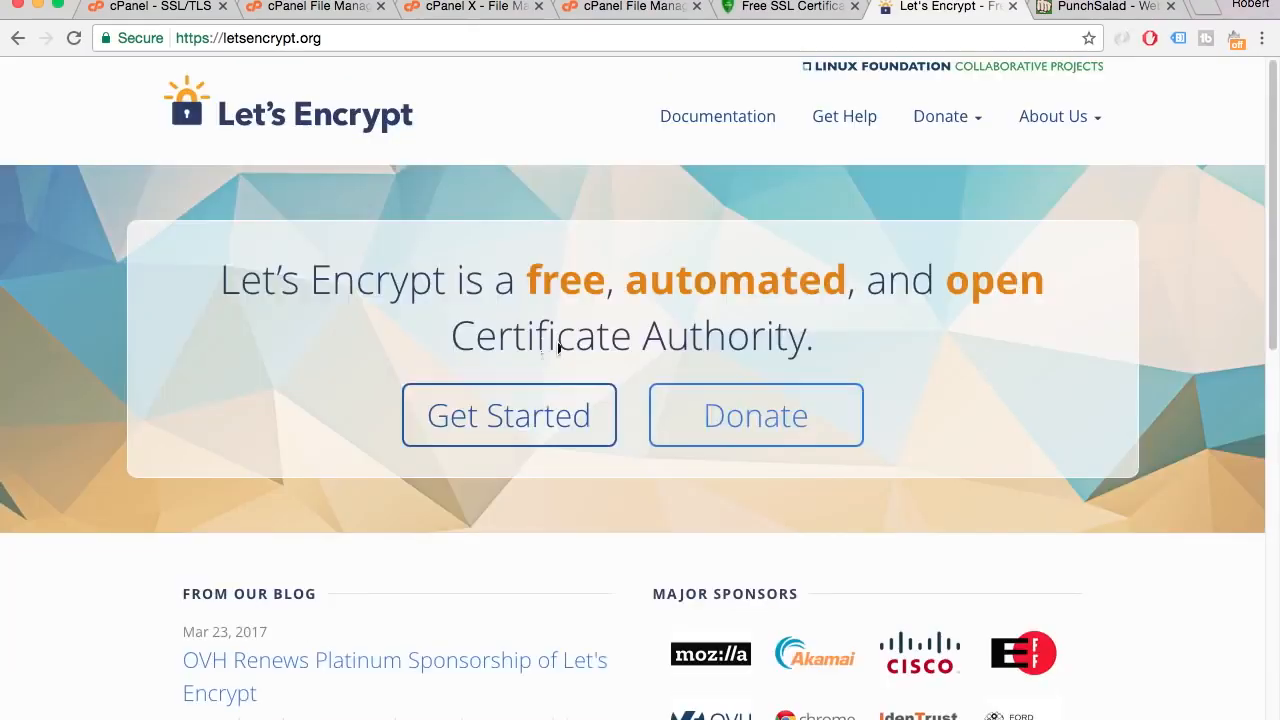
{"action": "left_click", "coordinate": [725, 127]}
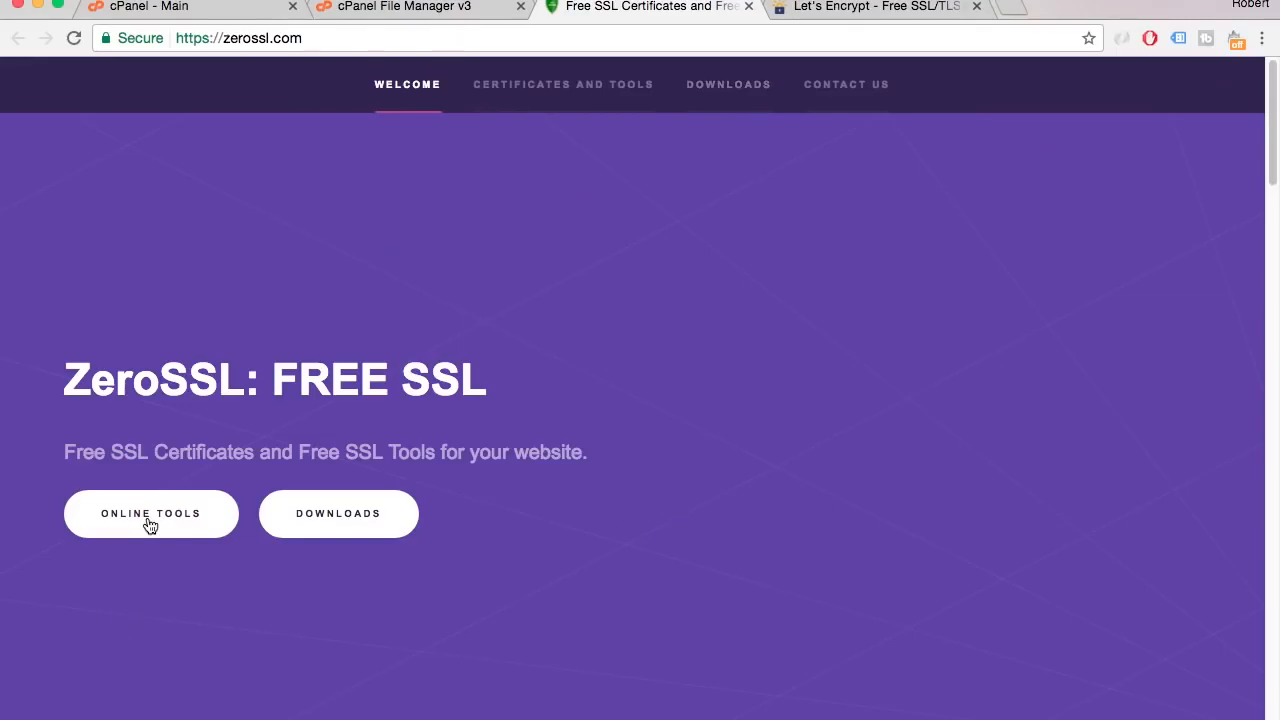
Start the FREE SSL Certificate Wizard from ZeroSSL's online tools.
{"action": "left_click", "coordinate": [148, 524]}
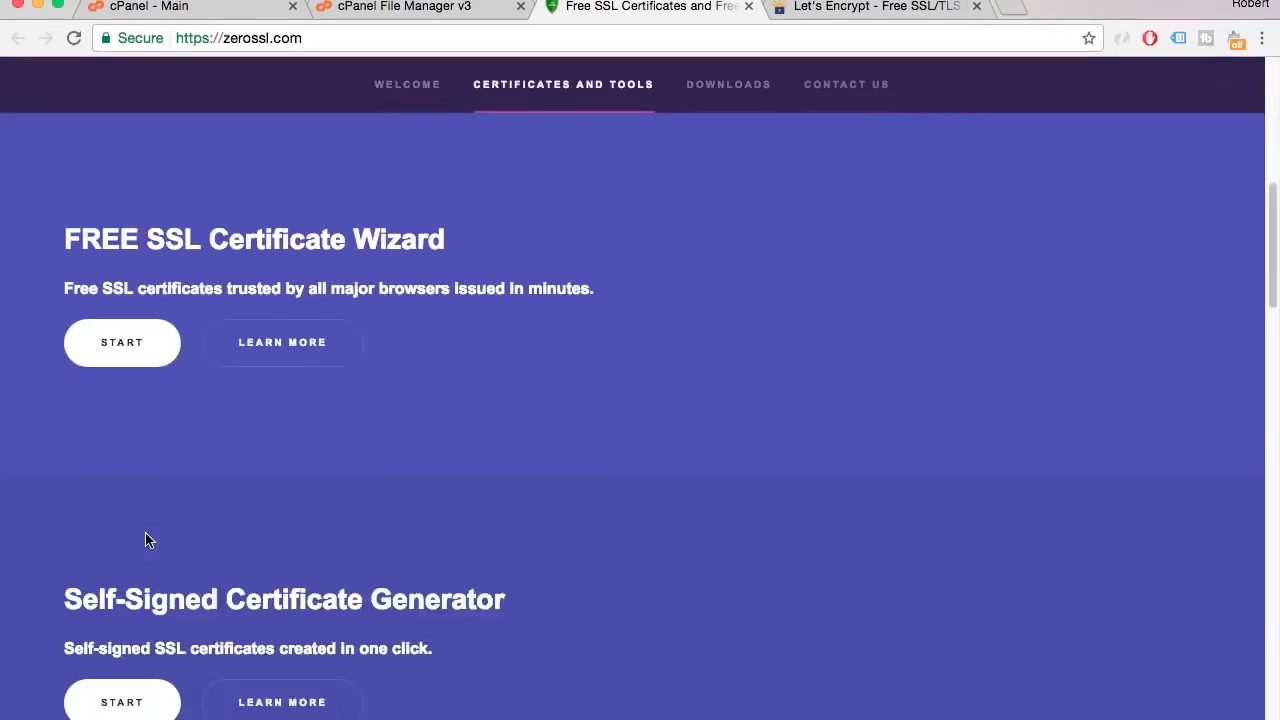
{"action": "left_click", "coordinate": [145, 356]}
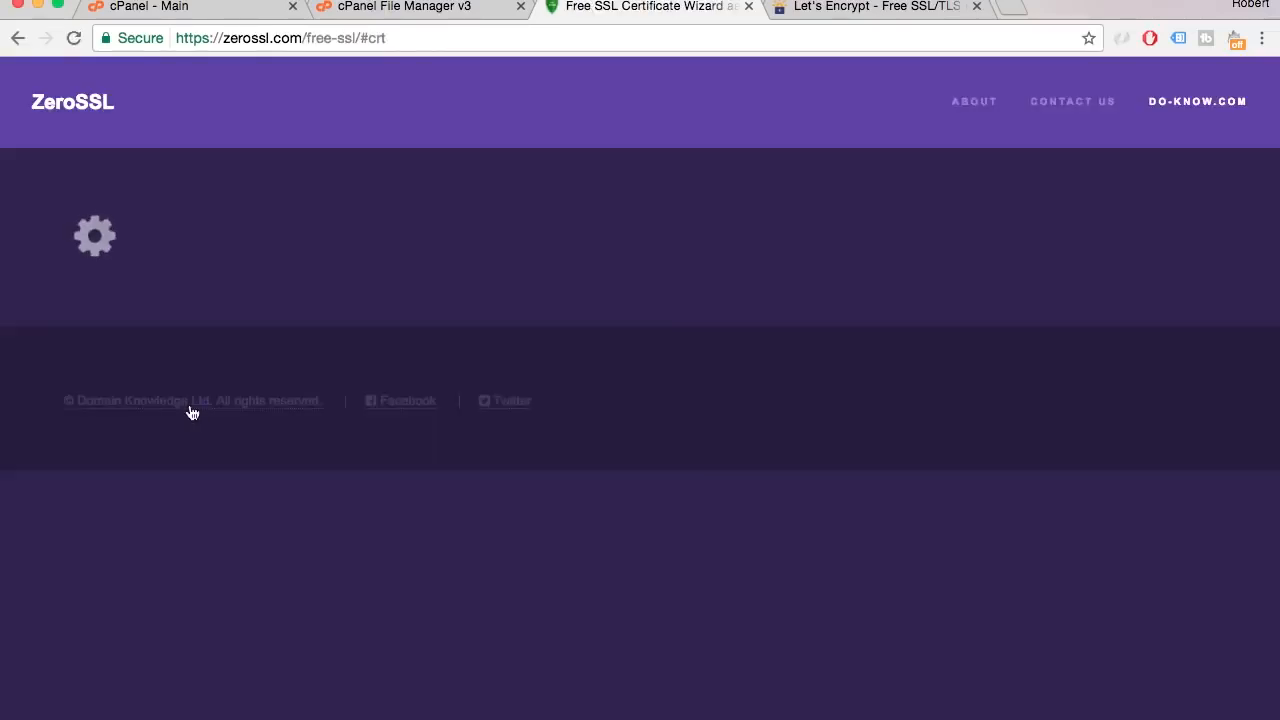
{"action": "scroll", "coordinate": [291, 387], "scroll_direction": "down", "scroll_amount": 1}
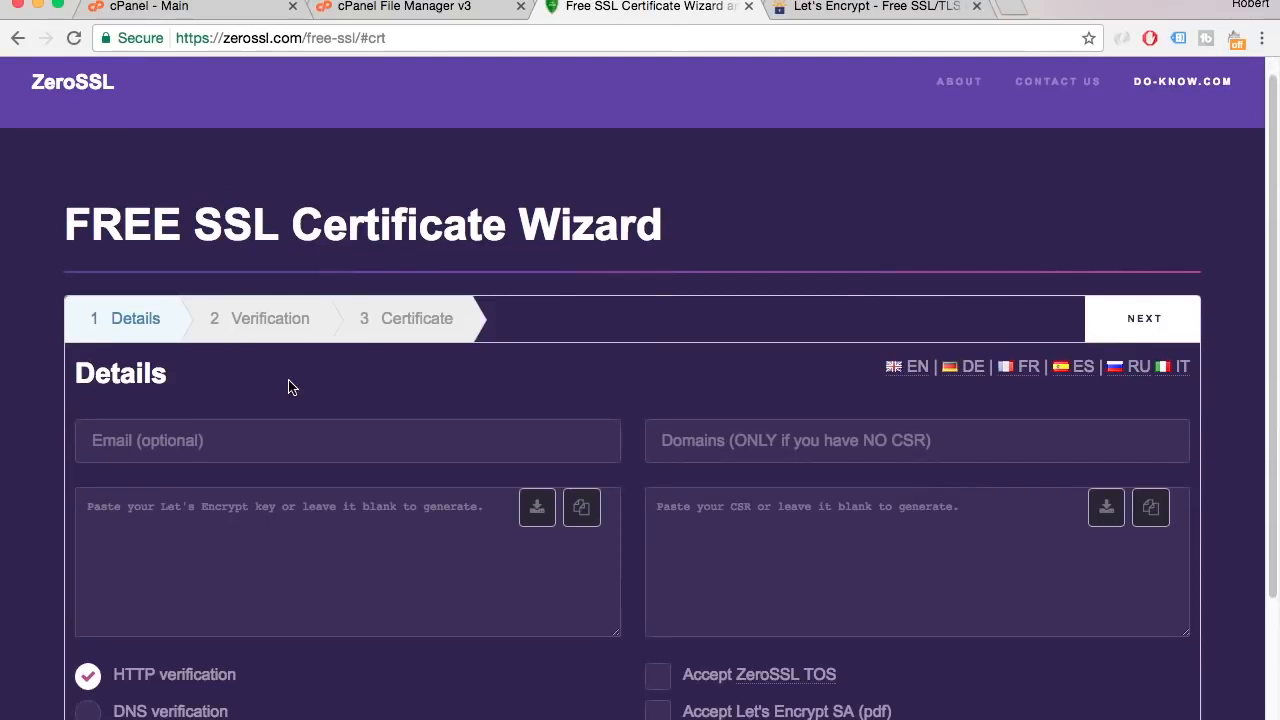
{"action": "left_click", "coordinate": [760, 455]}
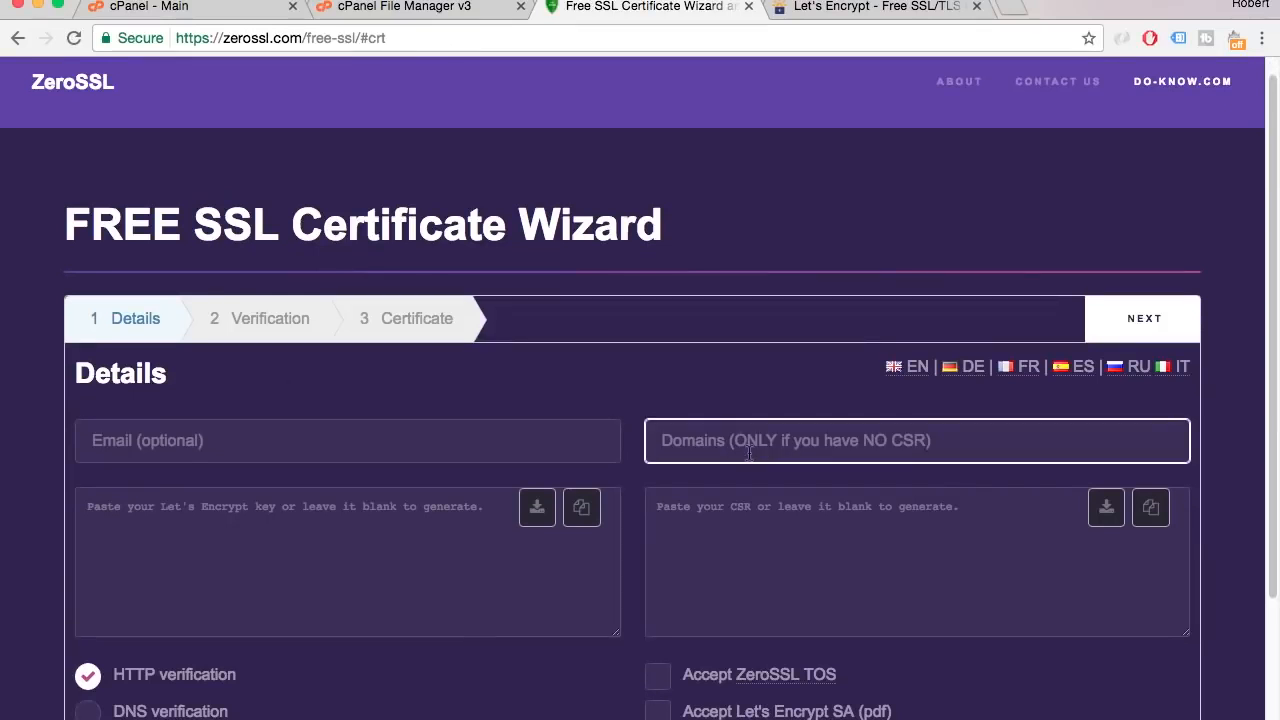
{"action": "type", "text": "punchsalad.com, www.punchsalad.com"}
{"action": "scroll", "coordinate": [798, 374], "scroll_direction": "down", "scroll_amount": 2}
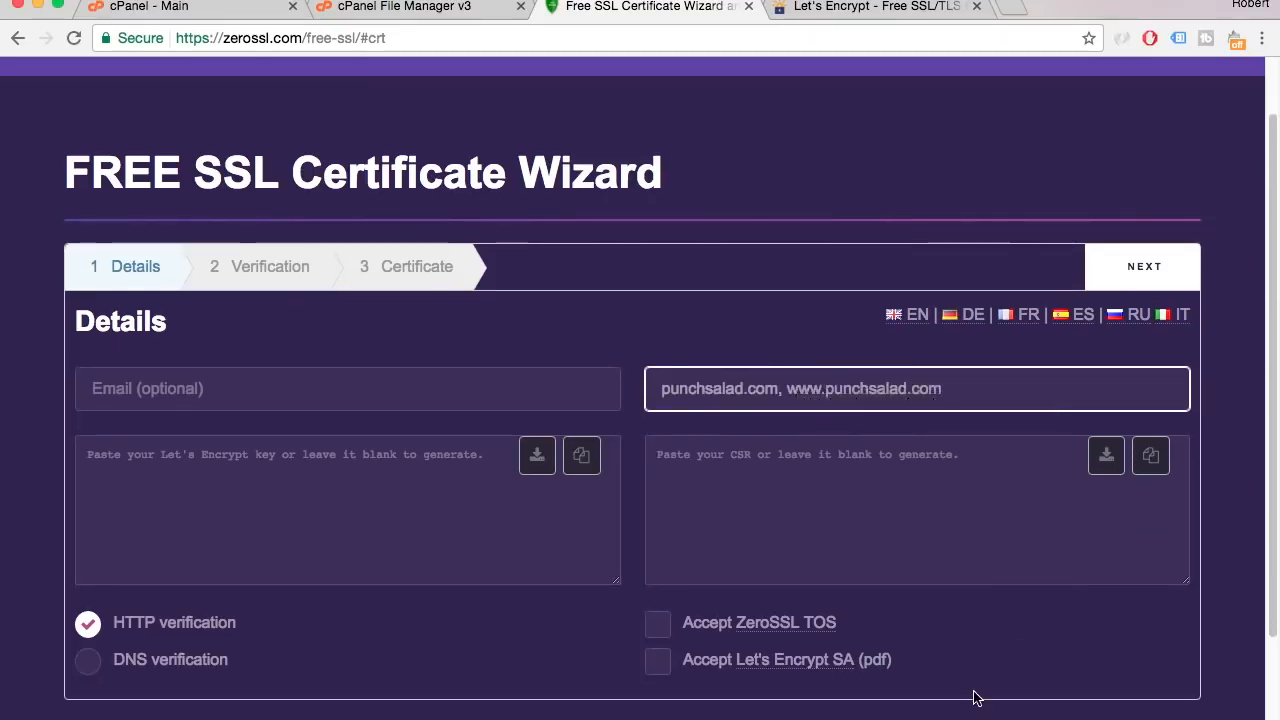
{"action": "left_click", "coordinate": [657, 622]}
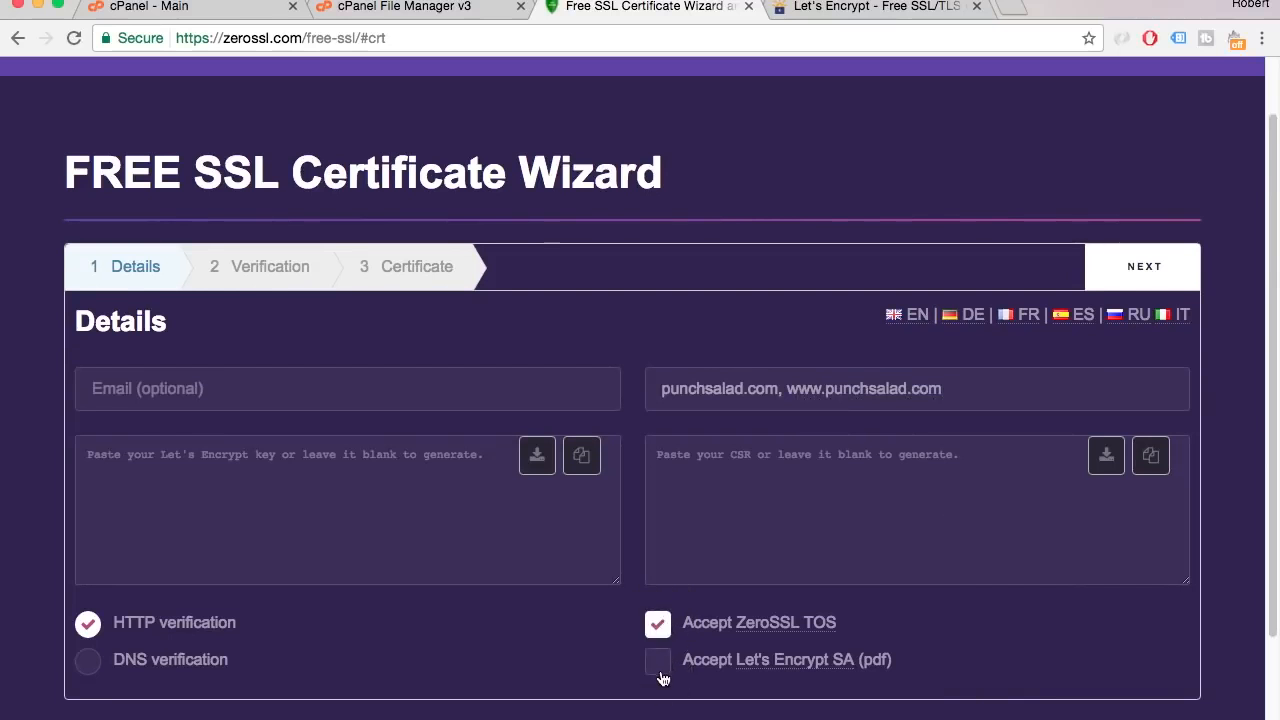
{"action": "left_click", "coordinate": [658, 660]}
{"action": "scroll", "coordinate": [806, 633], "scroll_direction": "down", "scroll_amount": 1}
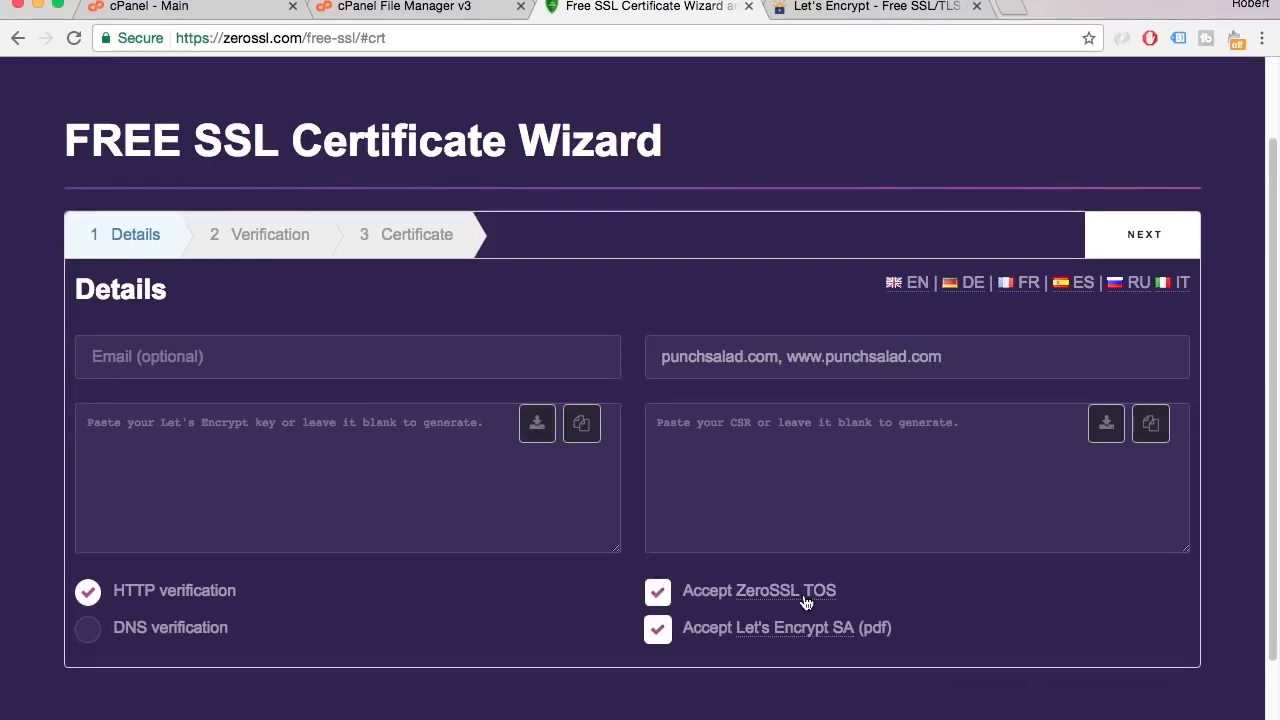
{"action": "left_click", "coordinate": [1127, 234]}
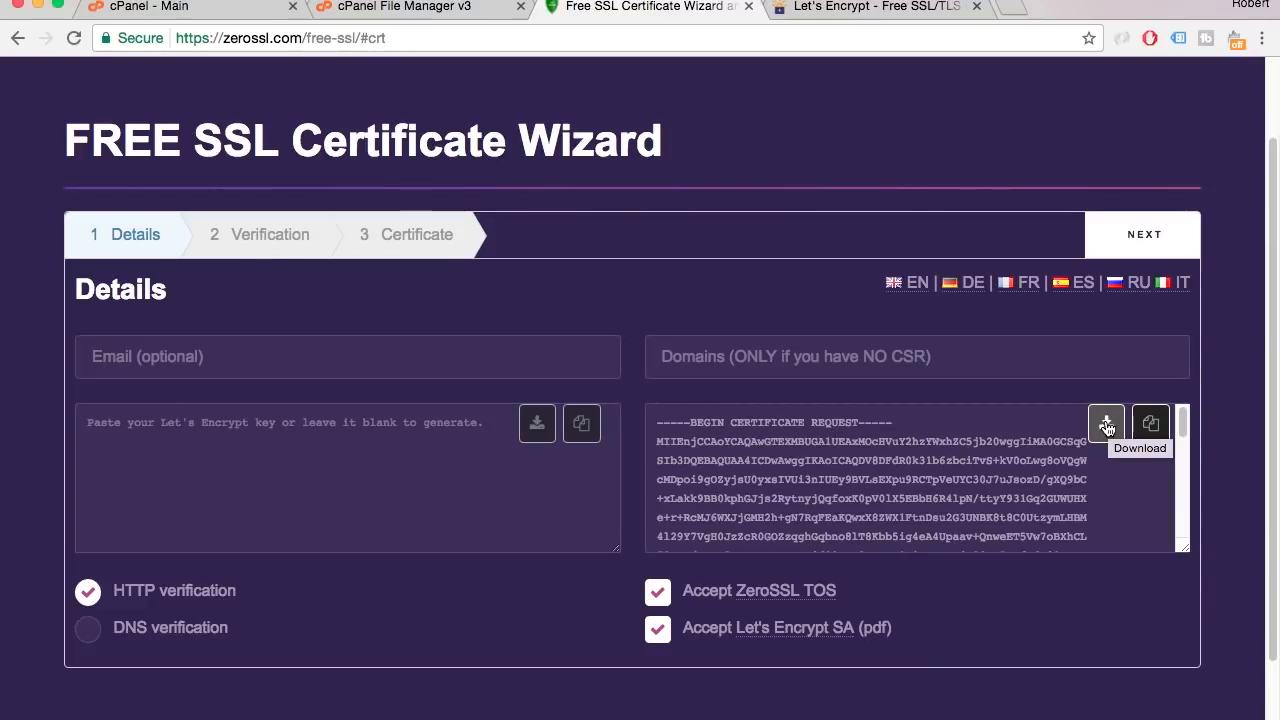
Download the generated CSR, and generate and download the Let's Encrypt account key.
{"action": "left_click", "coordinate": [1107, 427]}
{"action": "left_click", "coordinate": [1150, 262]}
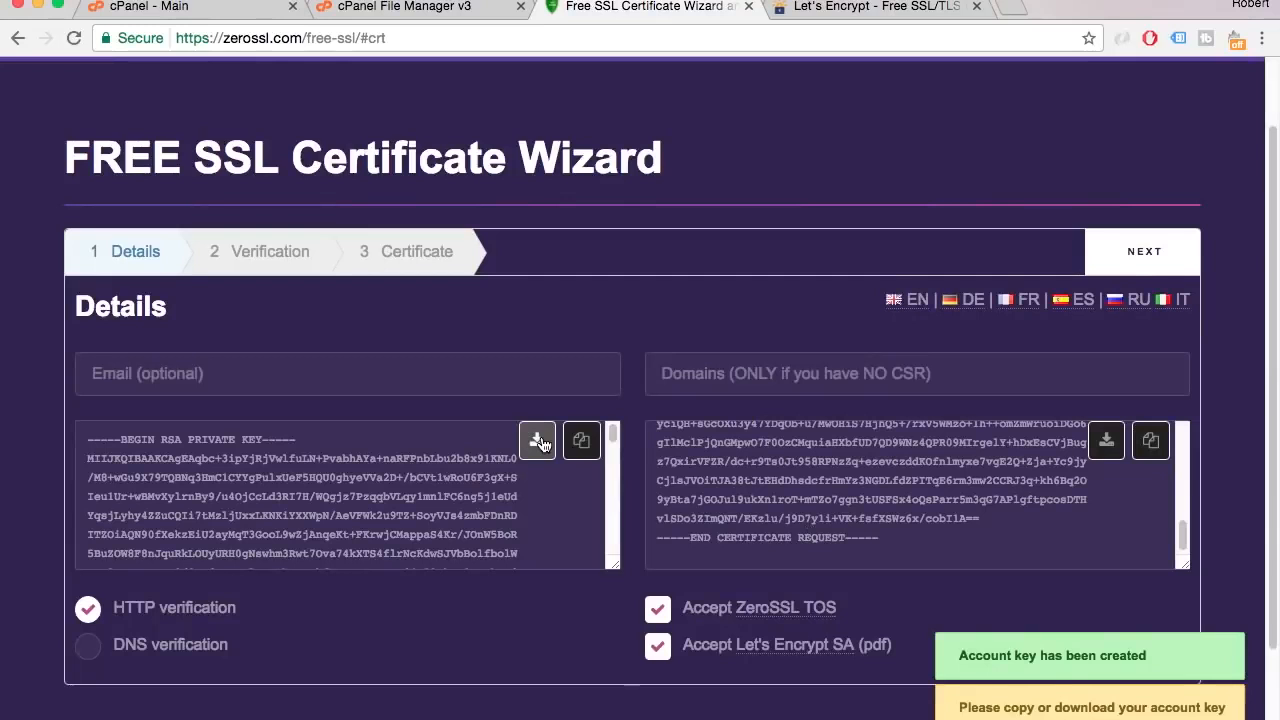
{"action": "left_click", "coordinate": [537, 443]}
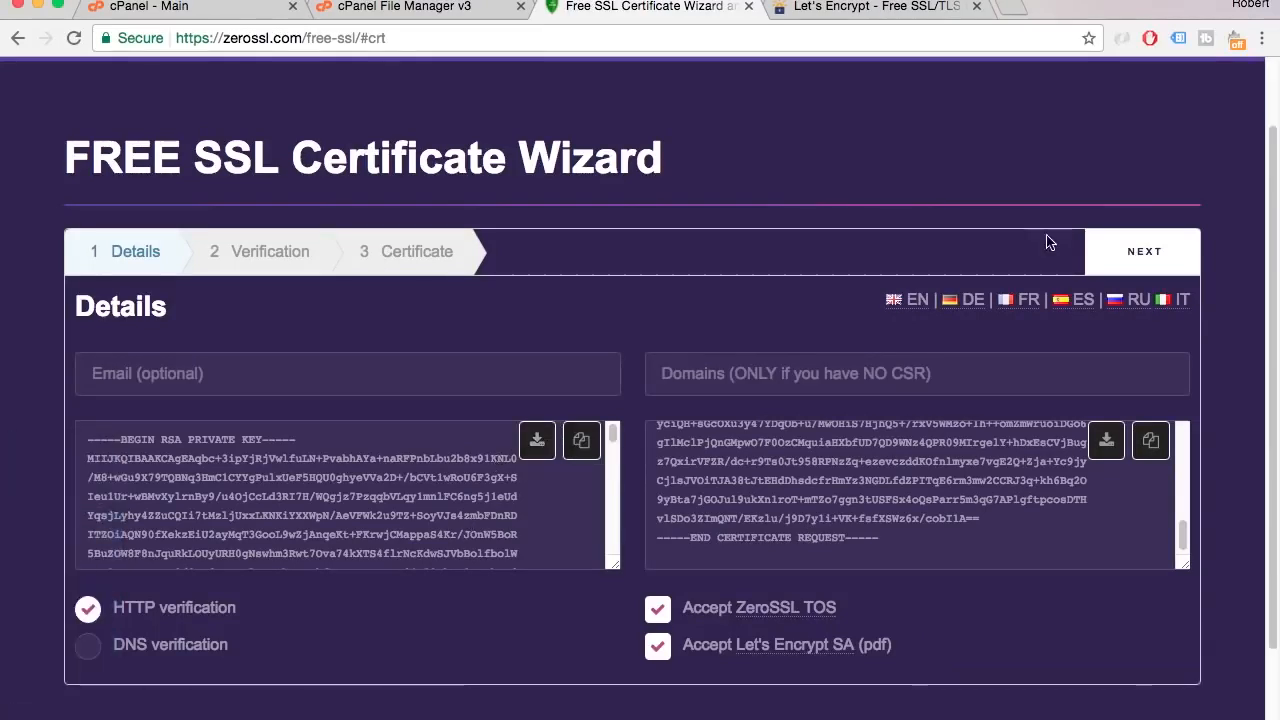
{"action": "left_click", "coordinate": [1120, 260]}
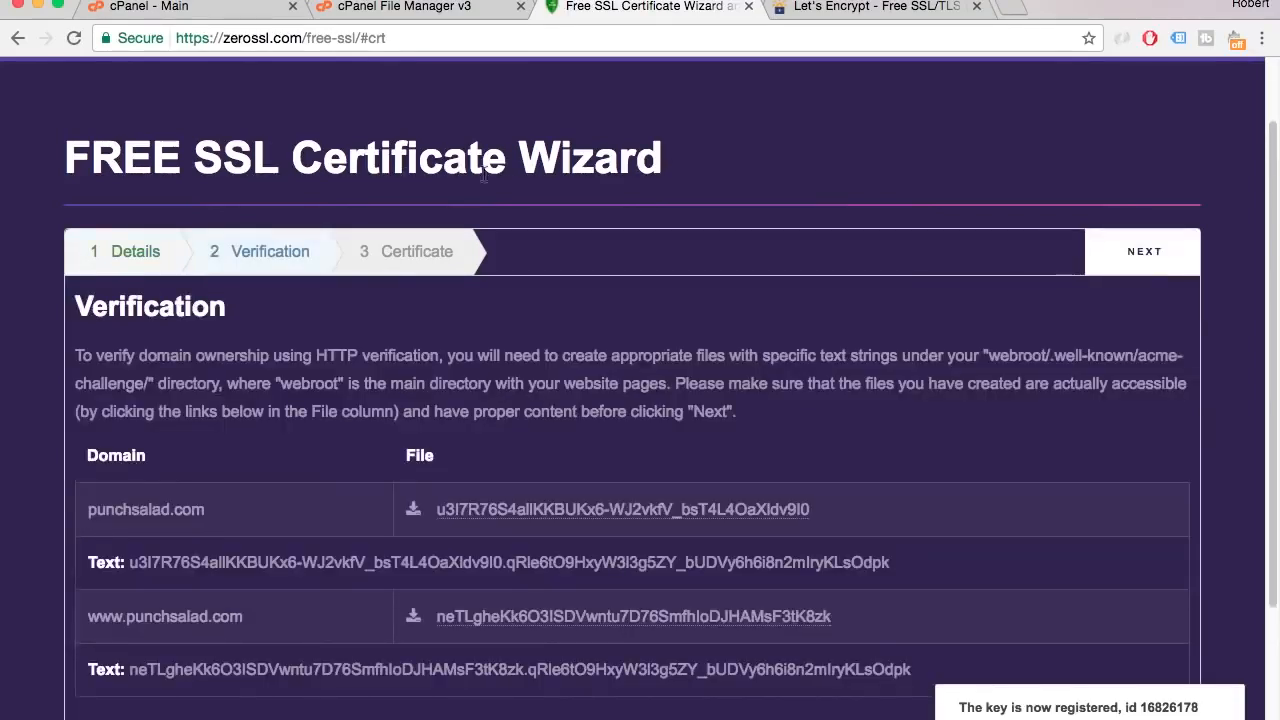
{"action": "scroll", "coordinate": [560, 232], "scroll_direction": "down", "scroll_amount": 1}
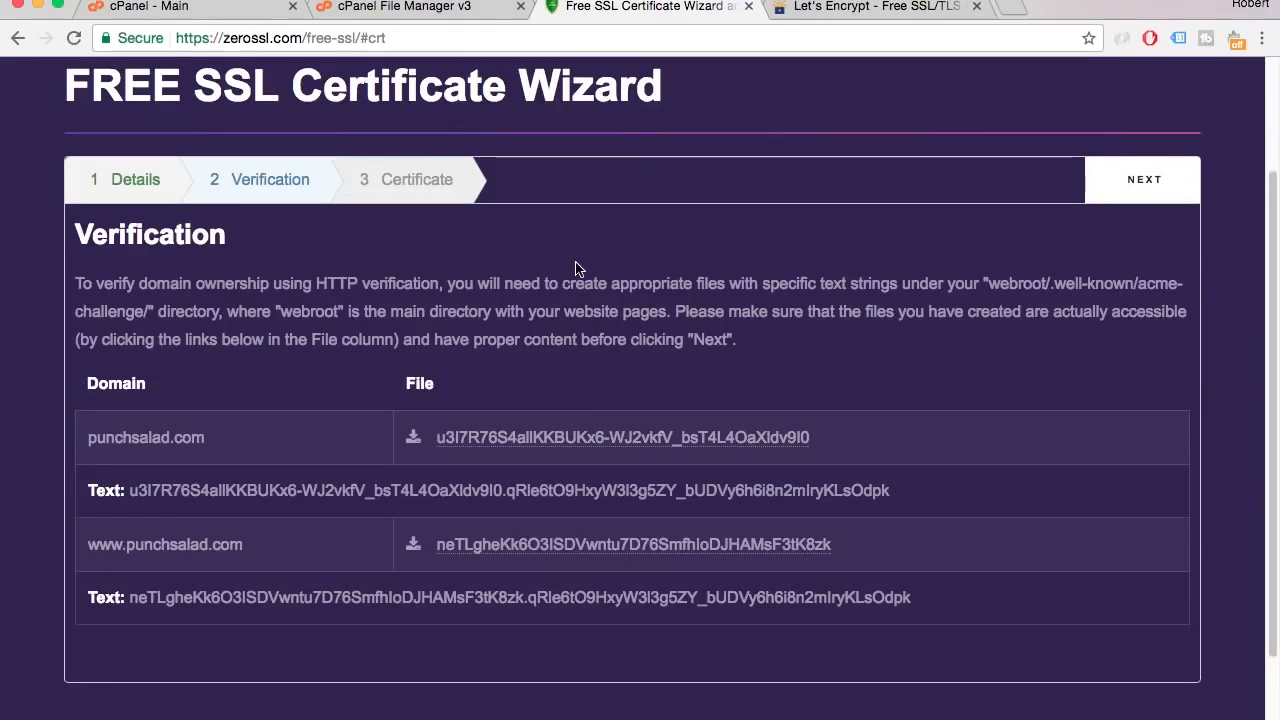
{"action": "left_click", "coordinate": [413, 438]}
{"action": "left_click", "coordinate": [414, 547]}
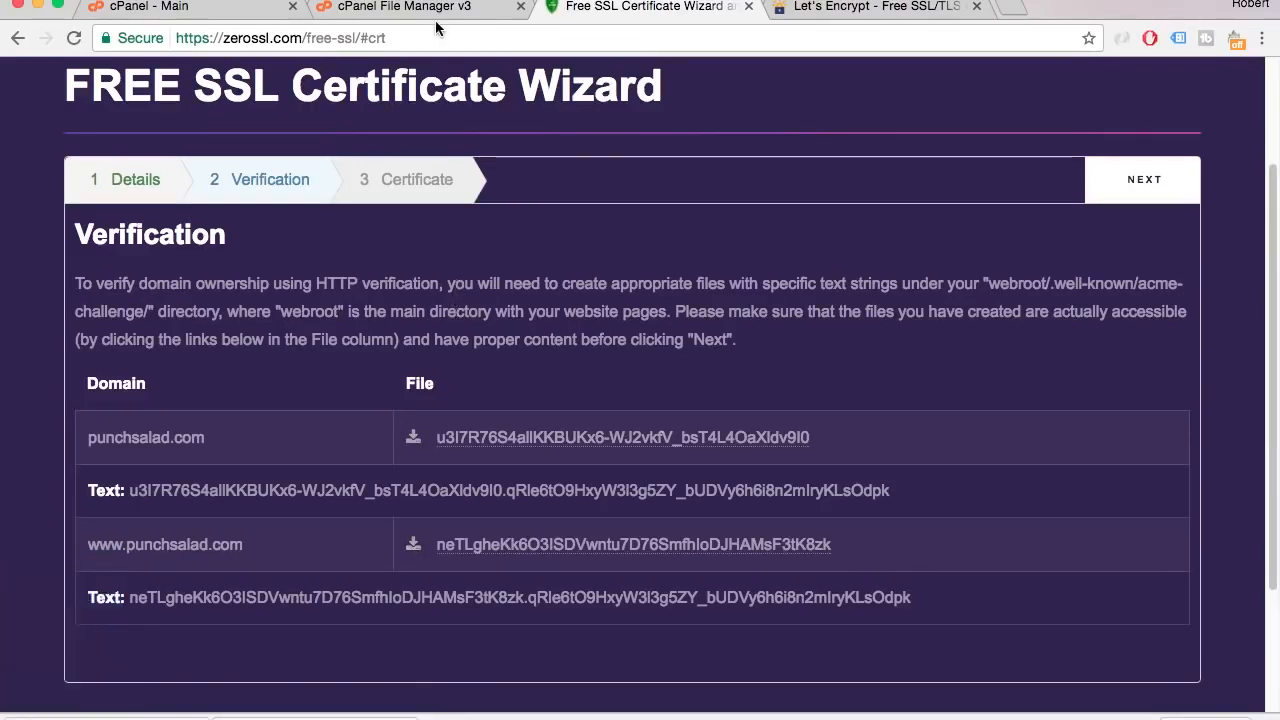
Switch to the punchsalad.com cPanel and open its File Manager in public_html.
{"action": "left_click", "coordinate": [195, 8]}
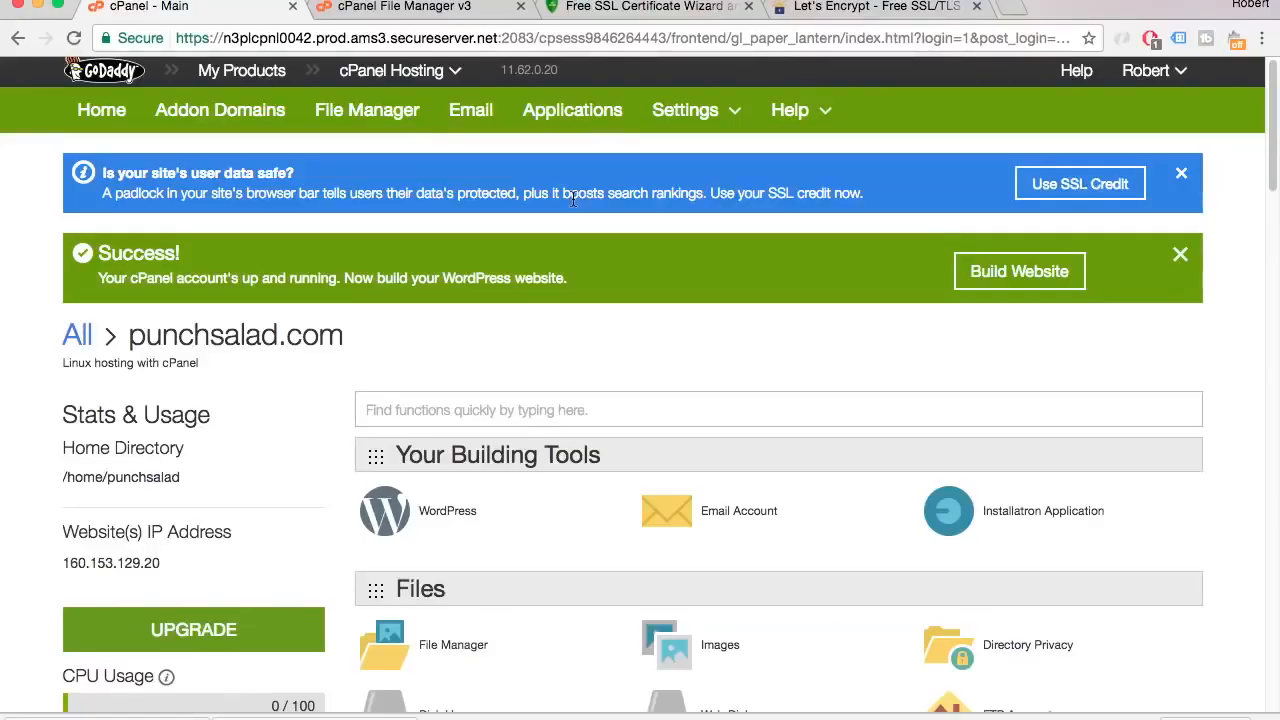
{"action": "scroll", "coordinate": [573, 200], "scroll_direction": "down", "scroll_amount": 3}
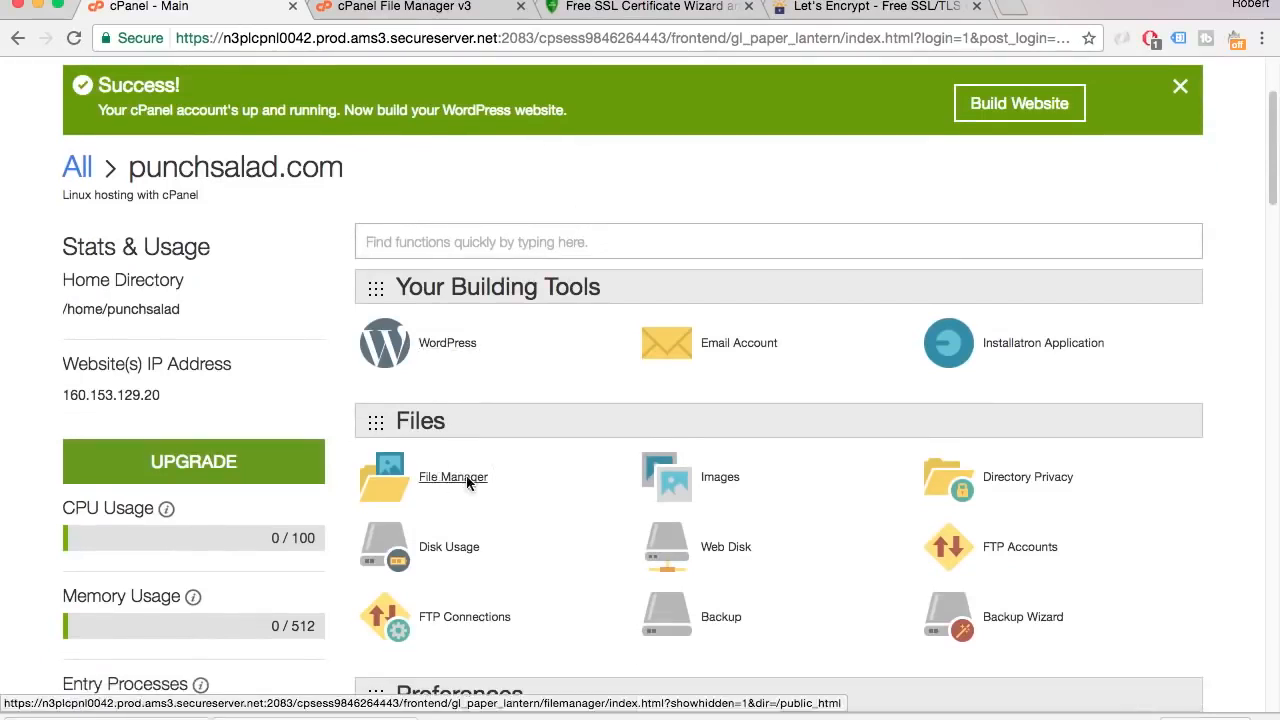
{"action": "left_click", "coordinate": [467, 482]}
{"action": "left_click", "coordinate": [614, 552]}
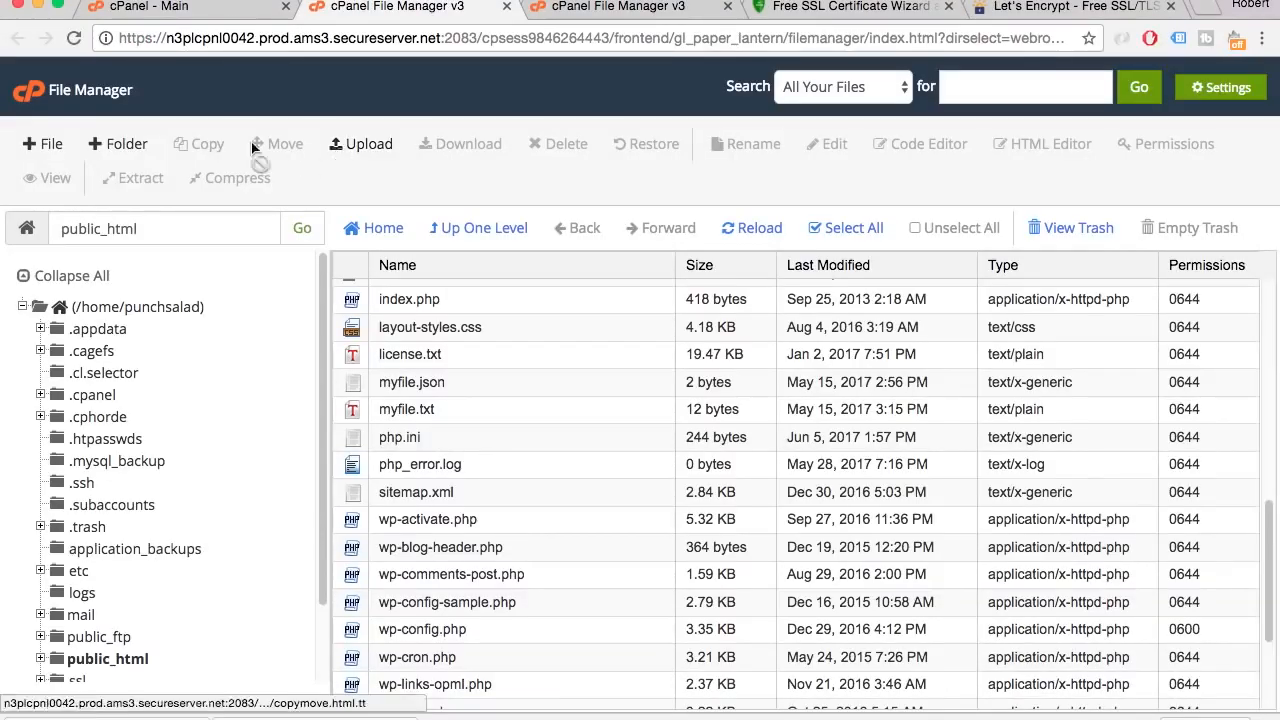
Create a new folder named .well-known in public_html.
{"action": "left_click", "coordinate": [114, 145]}
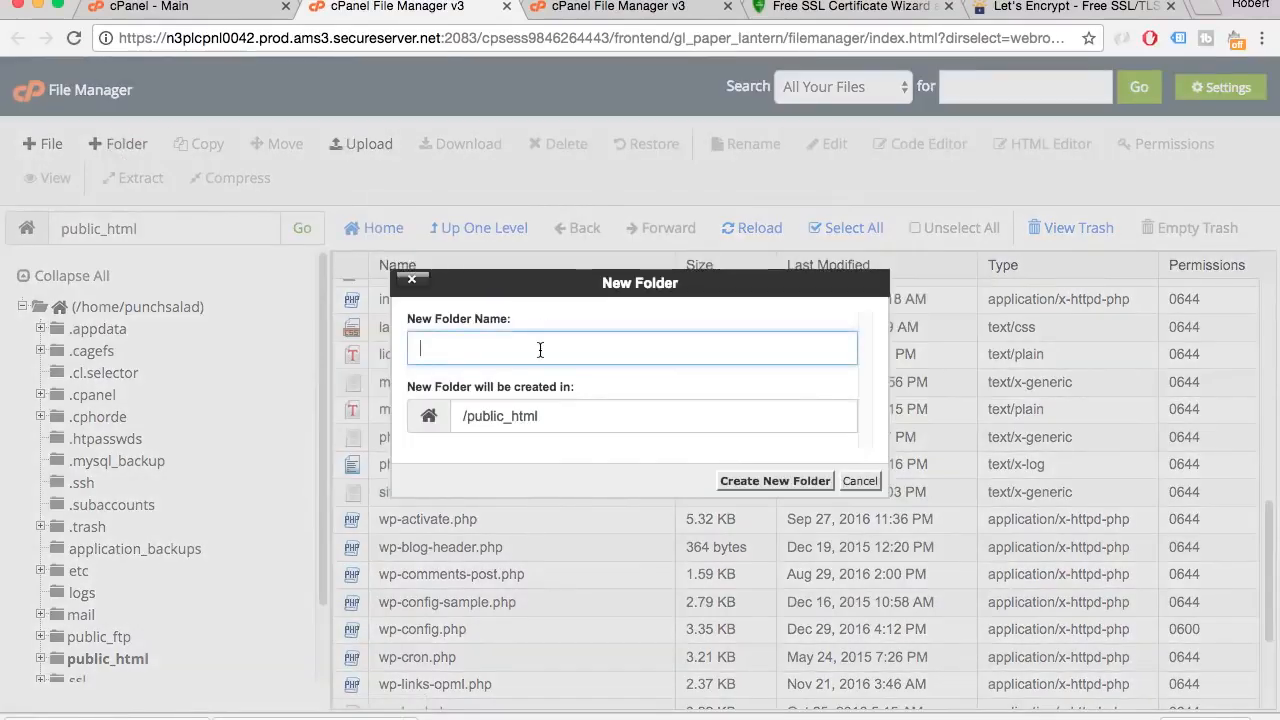
{"action": "type", "text": ".well-known"}
{"action": "left_click", "coordinate": [800, 481]}
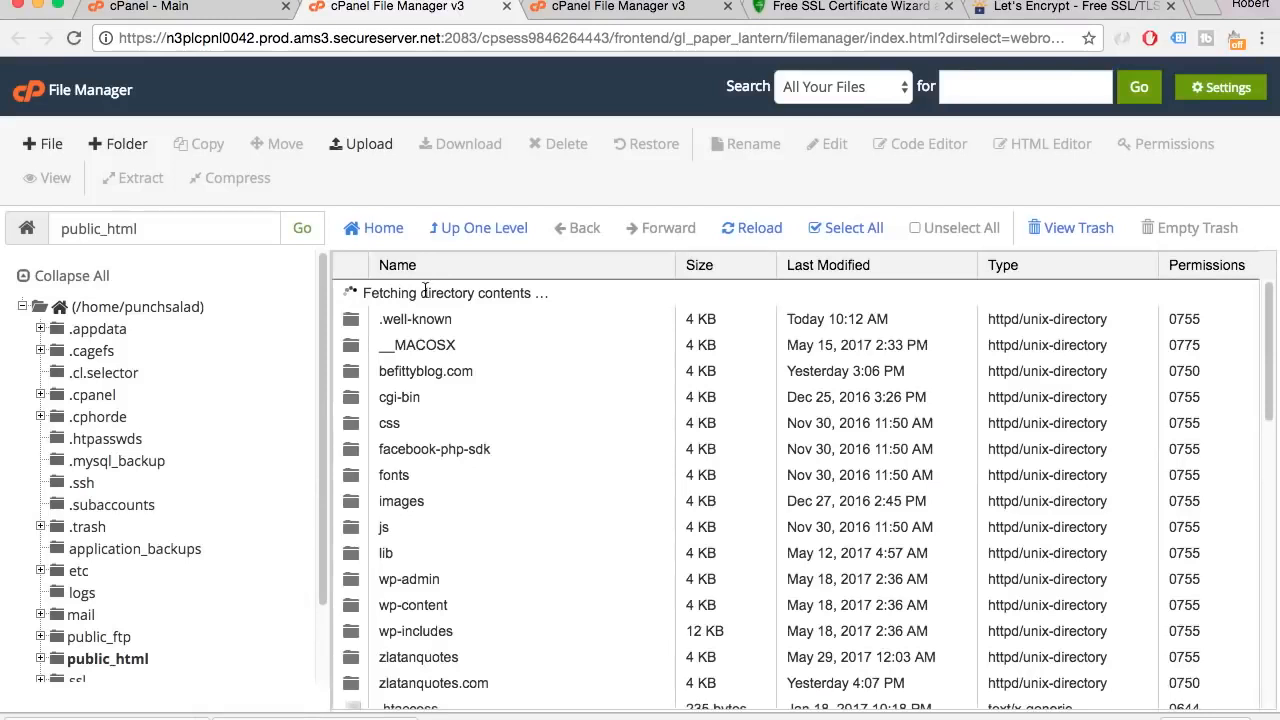
Create a folder named acme-challenge inside the new .well-known folder.
{"action": "double_click", "coordinate": [425, 292]}
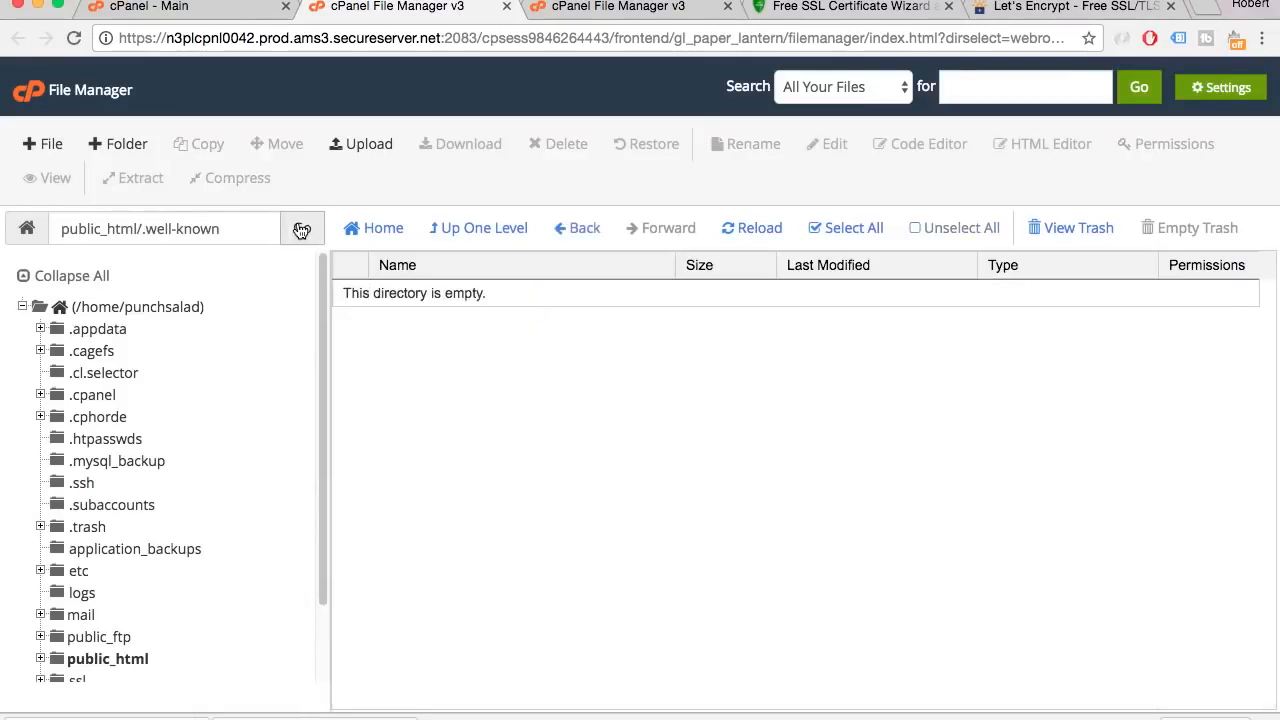
{"action": "left_click", "coordinate": [119, 146]}
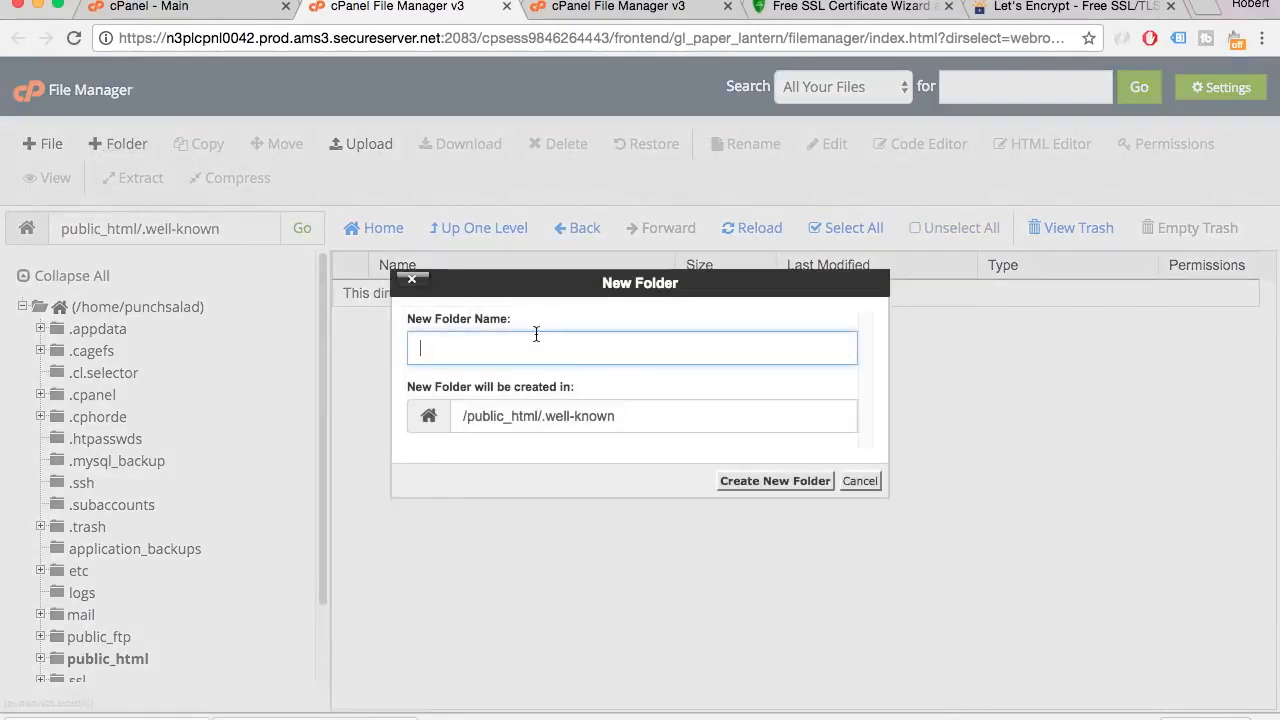
{"action": "left_click", "coordinate": [572, 348]}
{"action": "type", "text": "acme-challenge"}
{"action": "left_click", "coordinate": [778, 482]}
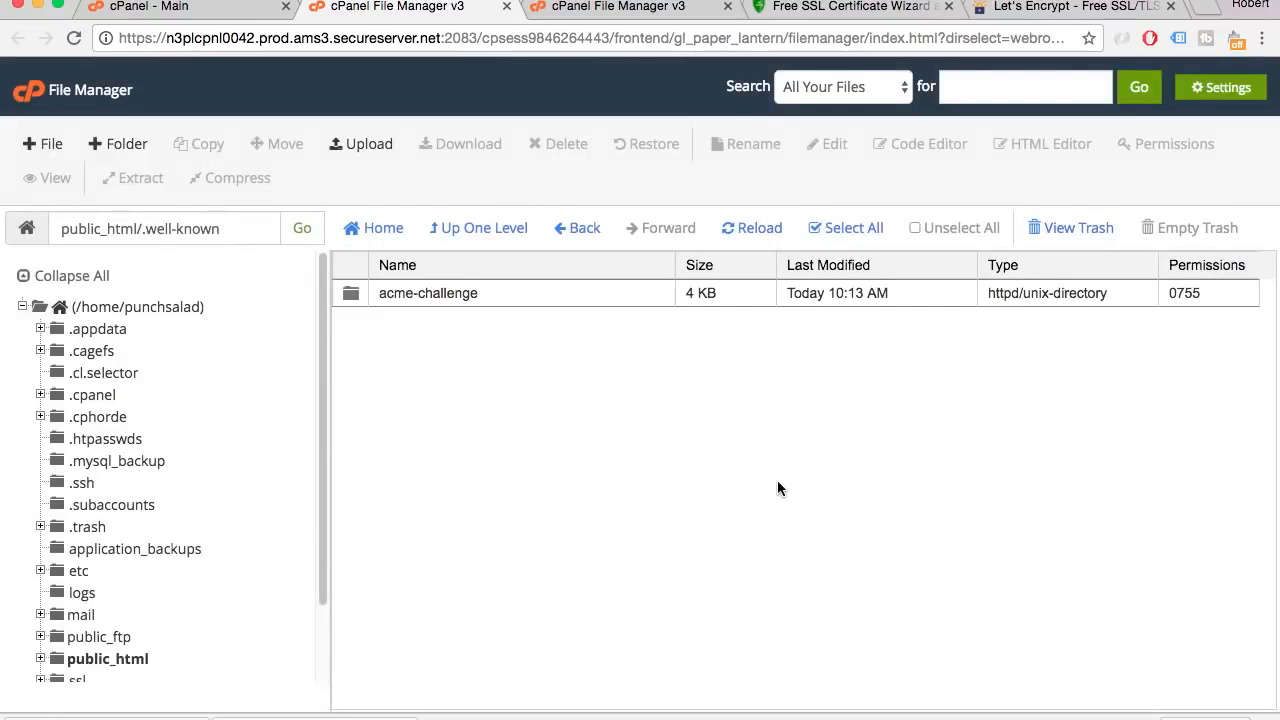
Upload both downloaded verification files from Downloads into the acme-challenge folder and return to the folder listing.
{"action": "left_click", "coordinate": [509, 297]}
{"action": "double_click", "coordinate": [511, 296]}
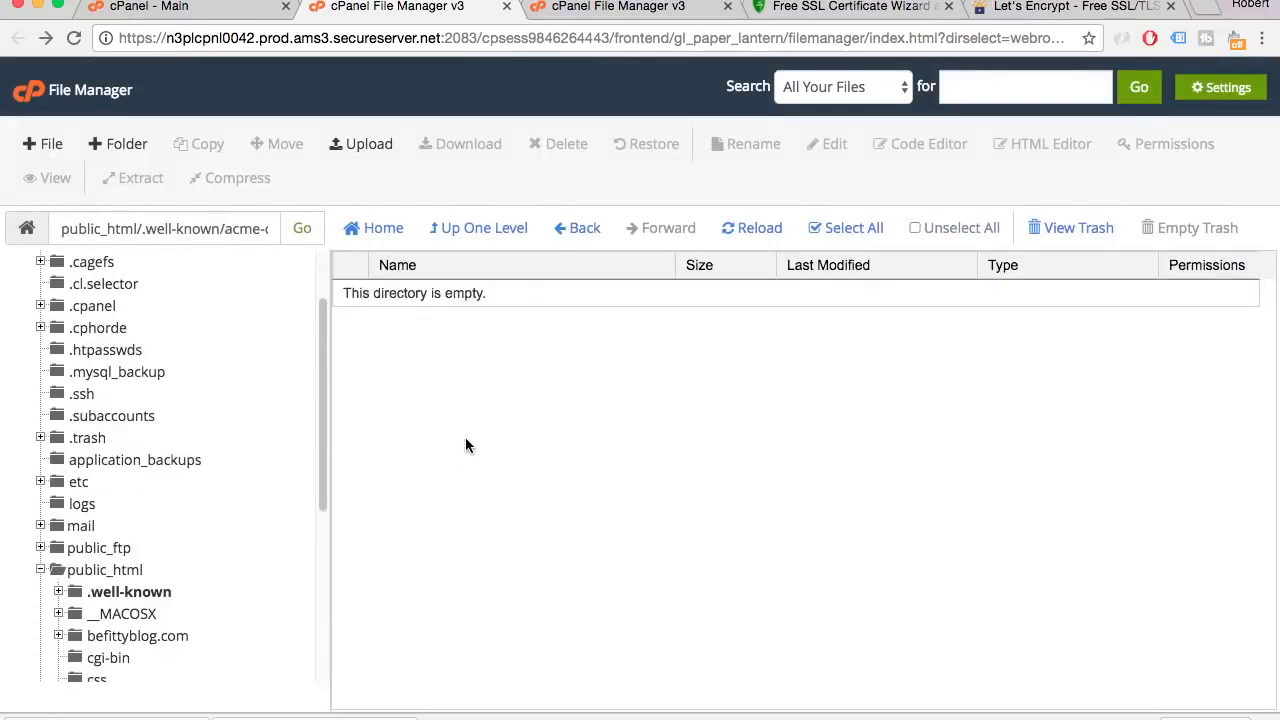
{"action": "left_click", "coordinate": [346, 144]}
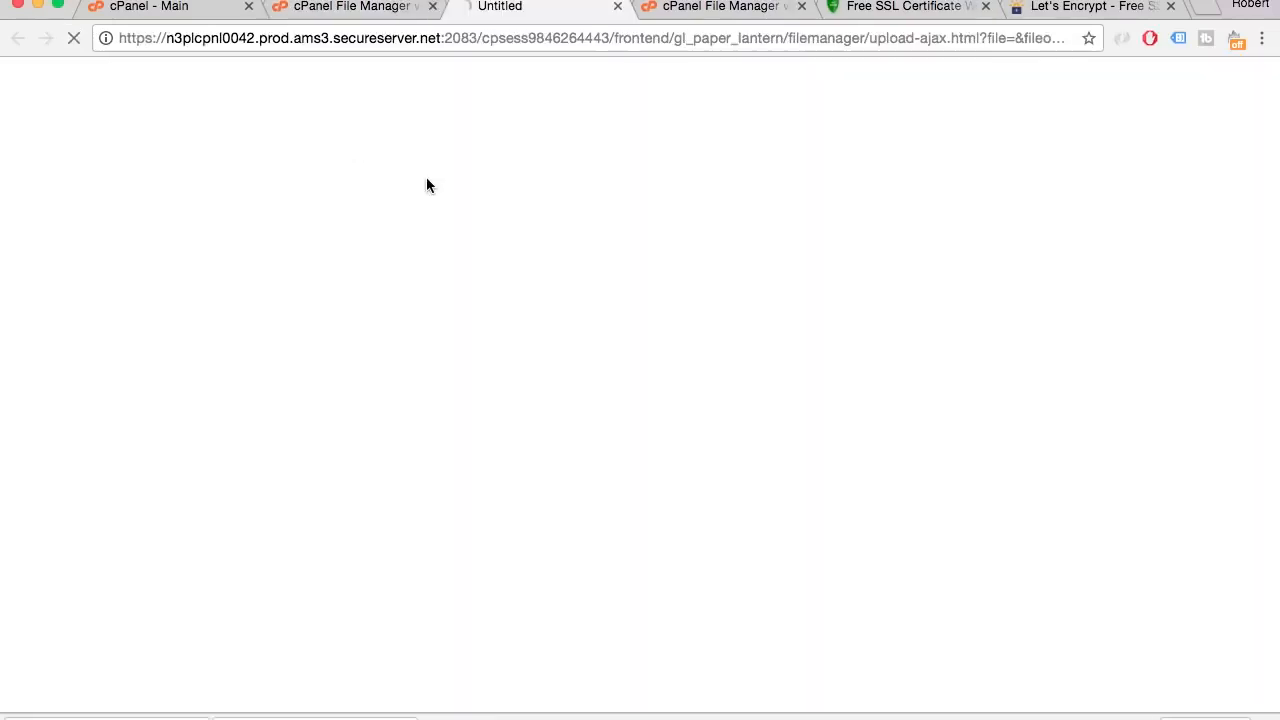
{"action": "left_click", "coordinate": [50, 236]}
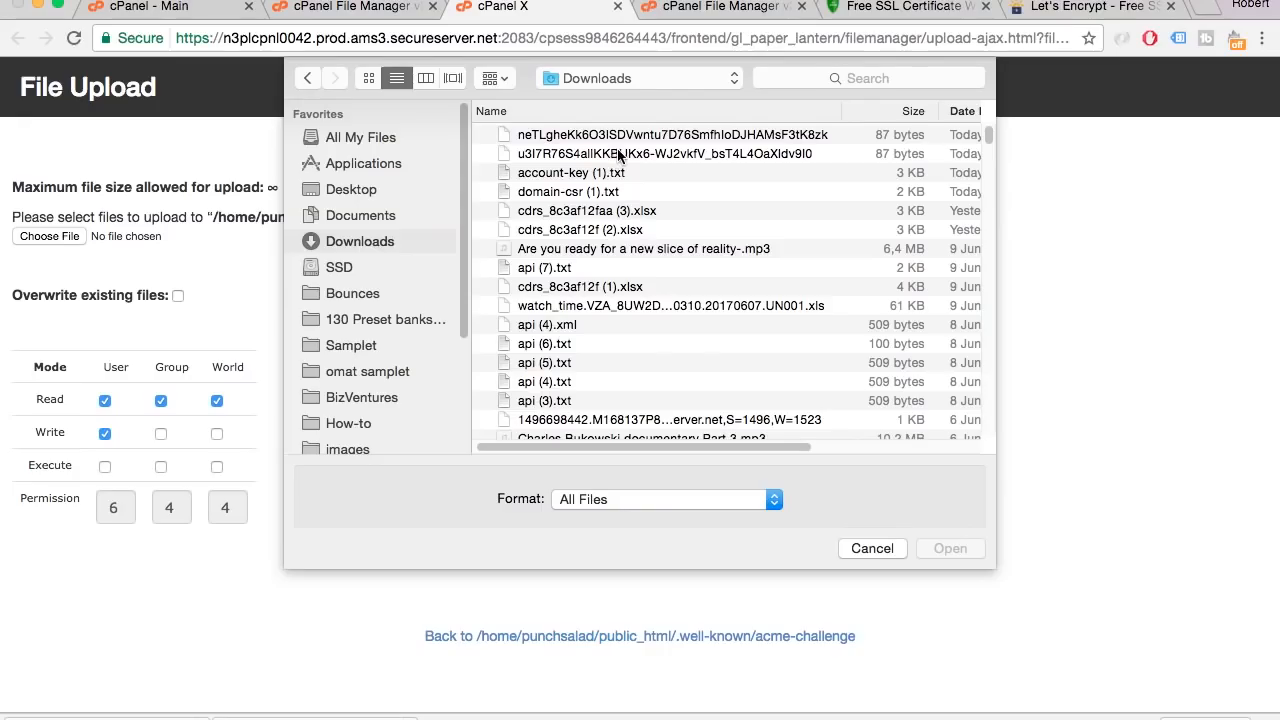
{"action": "left_click", "coordinate": [640, 135]}
{"action": "left_click", "coordinate": [950, 548]}
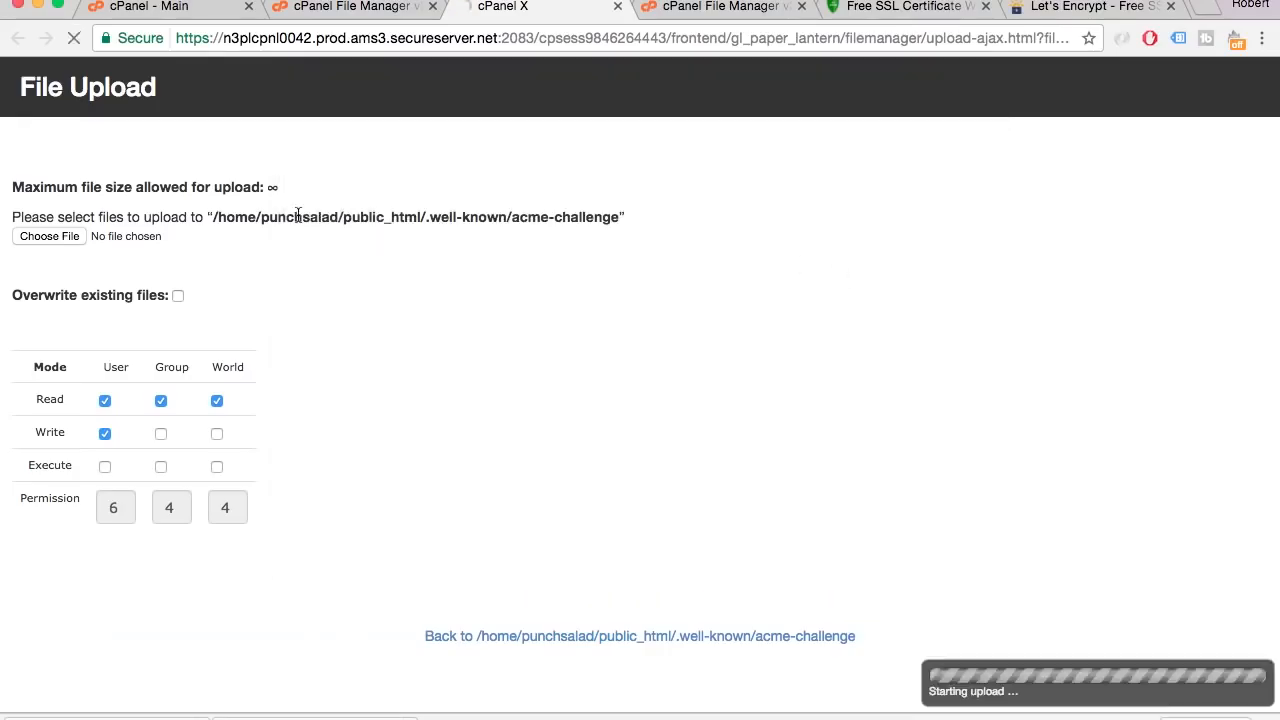
{"action": "left_click", "coordinate": [62, 236]}
{"action": "left_click", "coordinate": [581, 148]}
{"action": "left_click", "coordinate": [945, 552]}
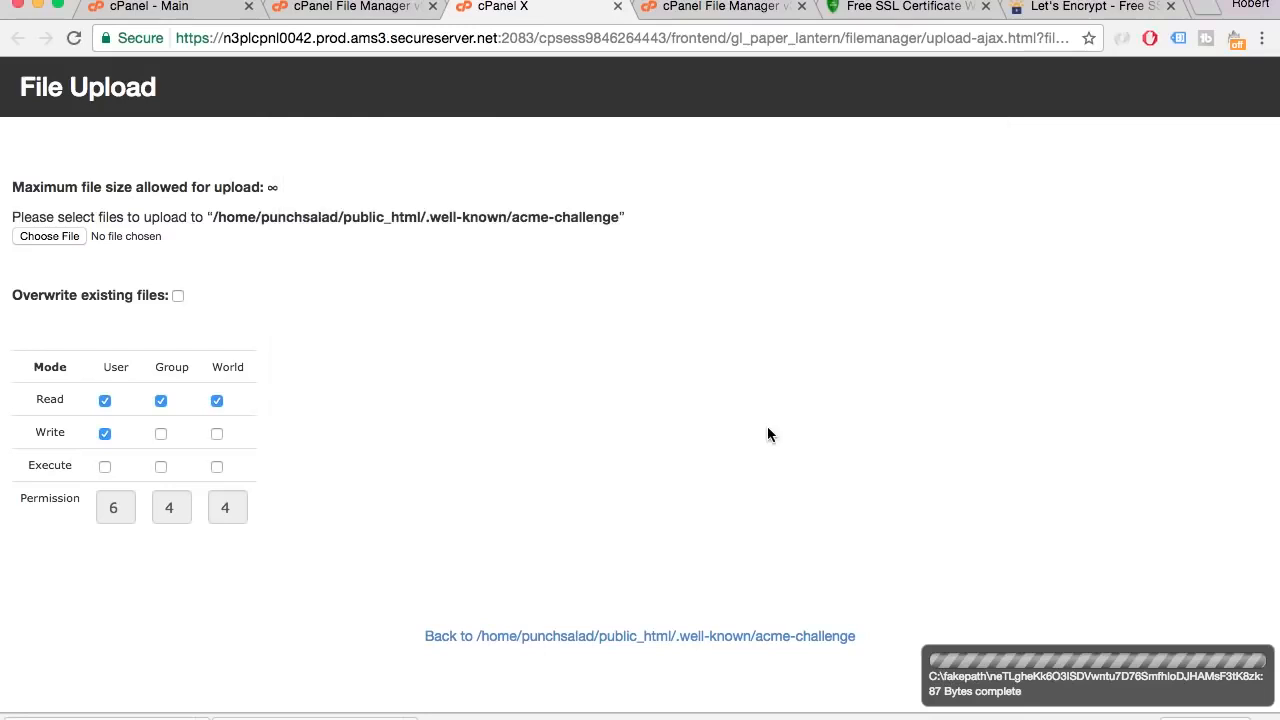
{"action": "left_click", "coordinate": [563, 636]}
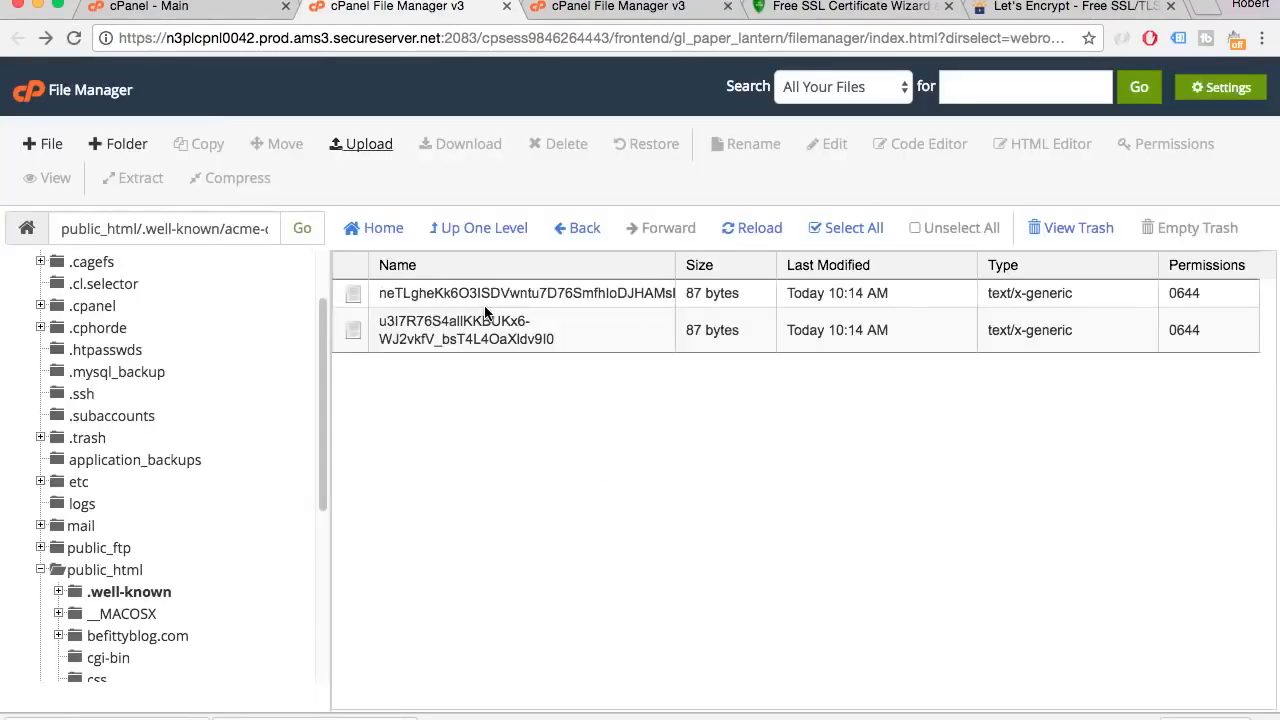
Switch back to the ZeroSSL wizard and open both verification file links to check that the uploaded files are accessible.
{"action": "left_click", "coordinate": [840, 6]}
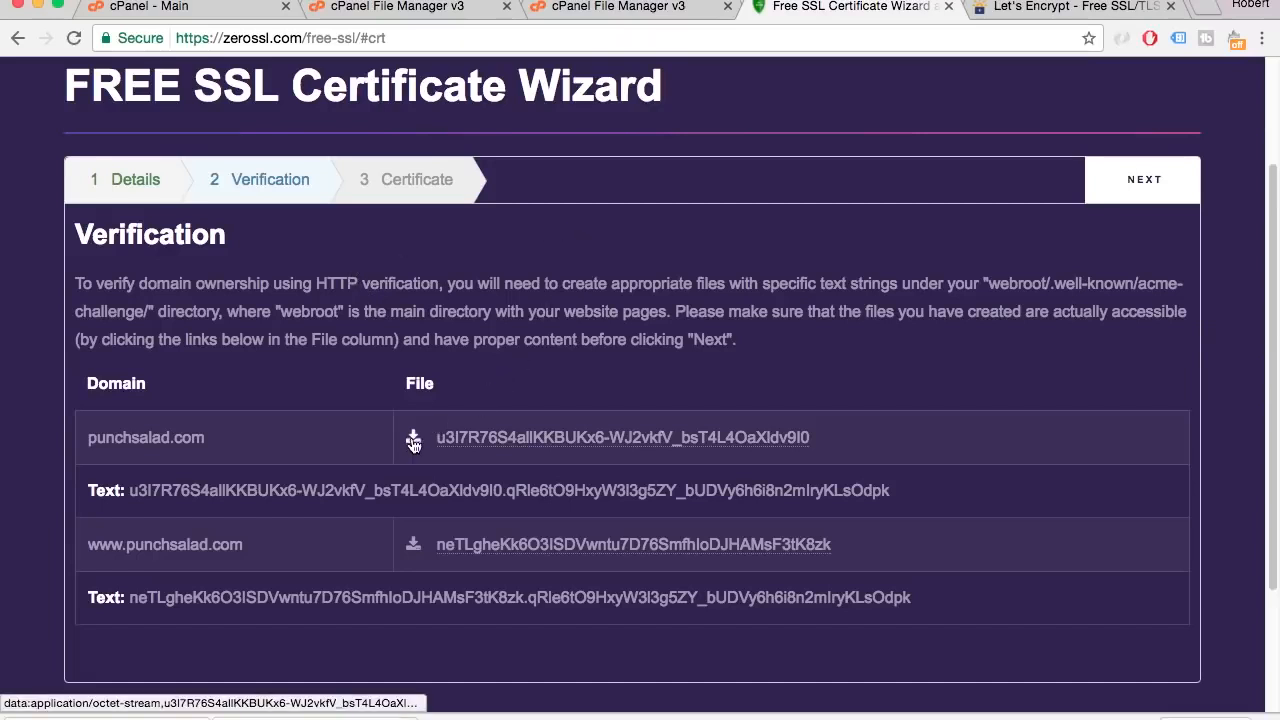
{"action": "left_click", "coordinate": [508, 445]}
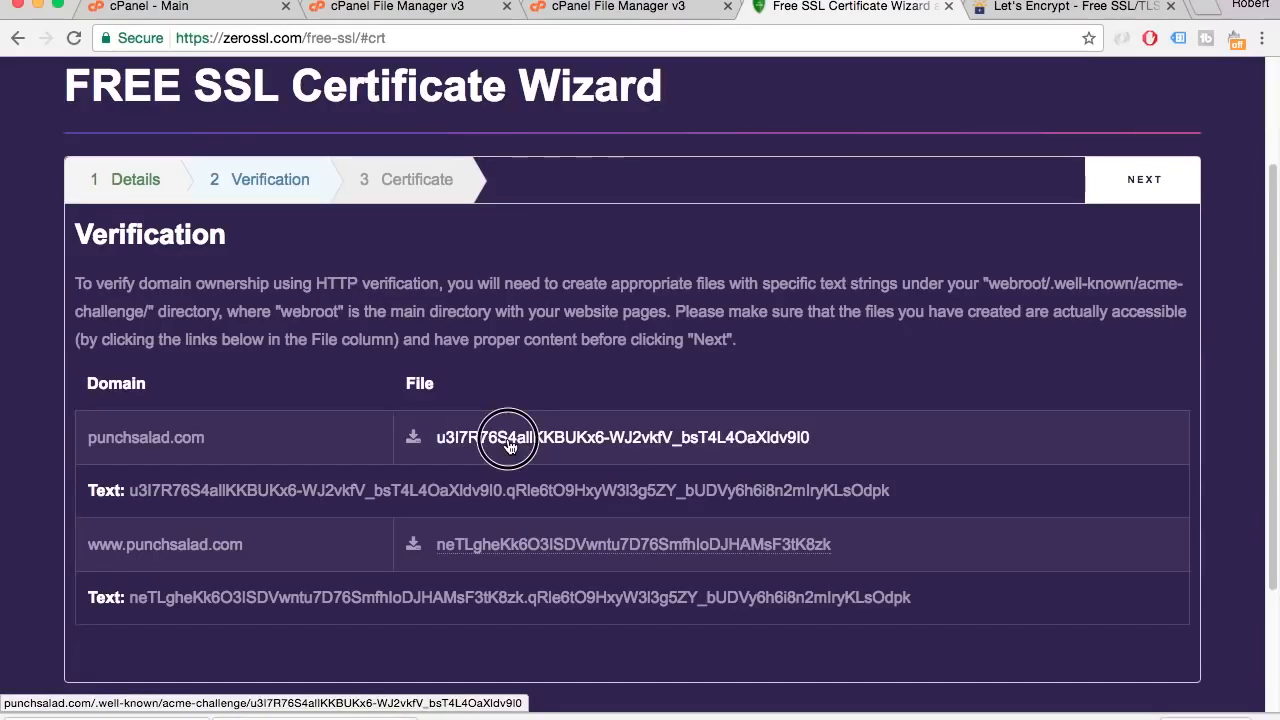
{"action": "left_click", "coordinate": [985, 8]}
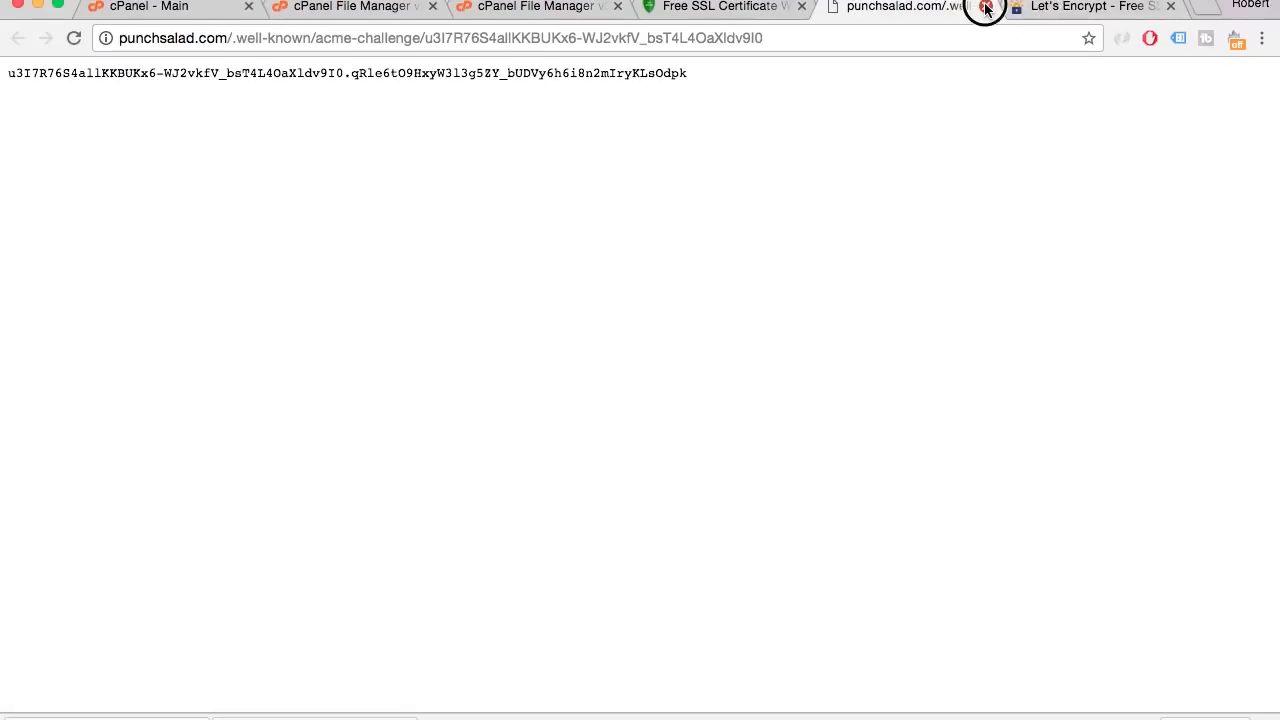
{"action": "left_click", "coordinate": [1000, 620]}
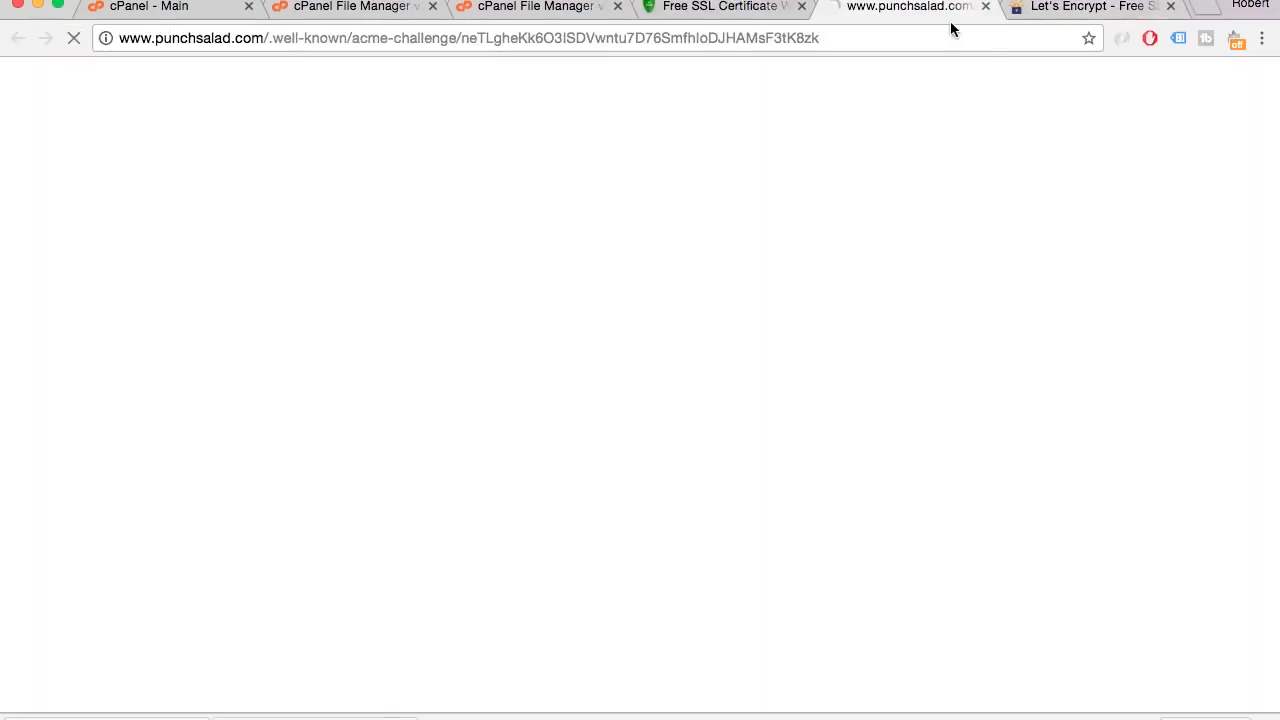
Finish the domain verification in the ZeroSSL wizard and download the issued domain certificate and its private key.
{"action": "left_click", "coordinate": [987, 8]}
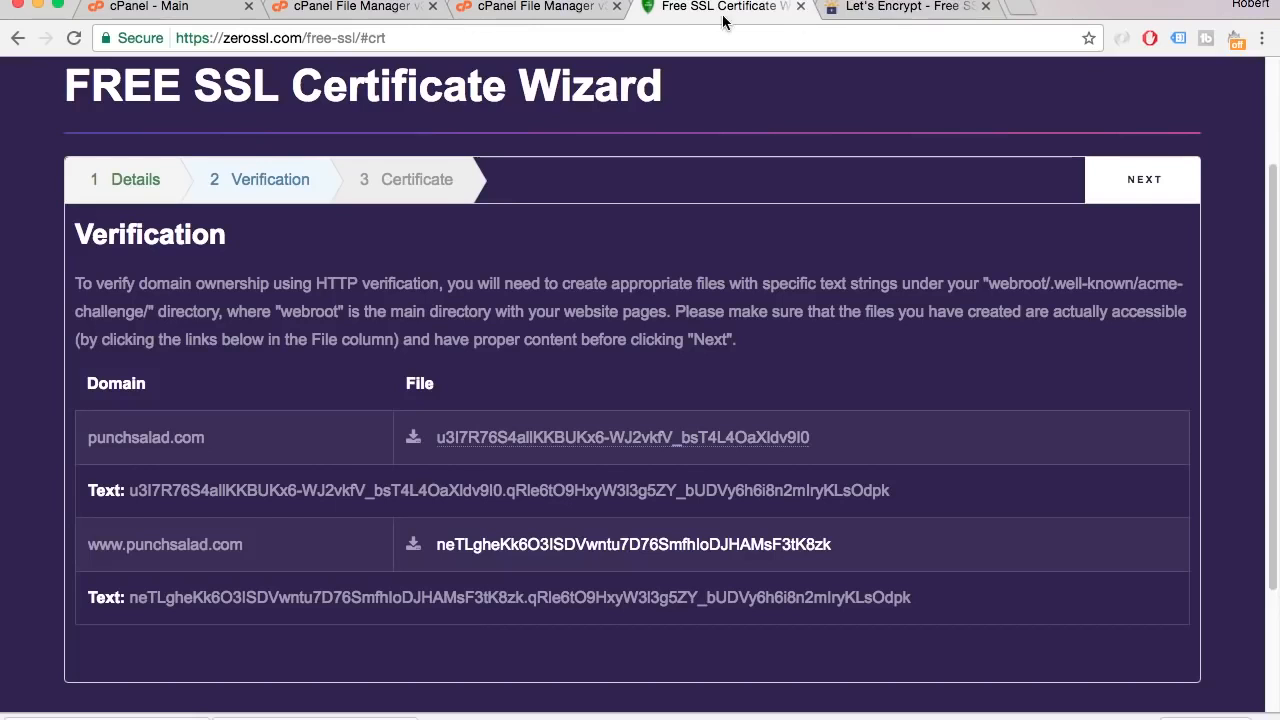
{"action": "left_click", "coordinate": [1128, 197]}
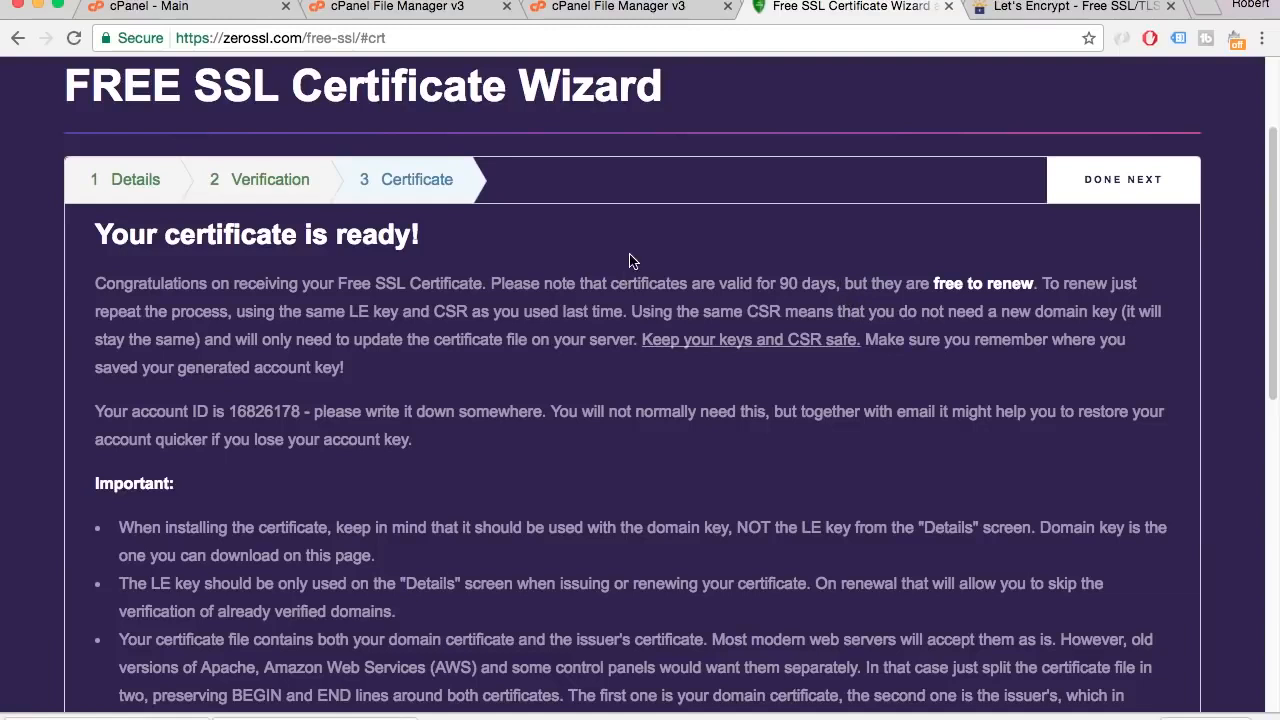
{"action": "scroll", "coordinate": [630, 260], "scroll_direction": "down", "scroll_amount": 3}
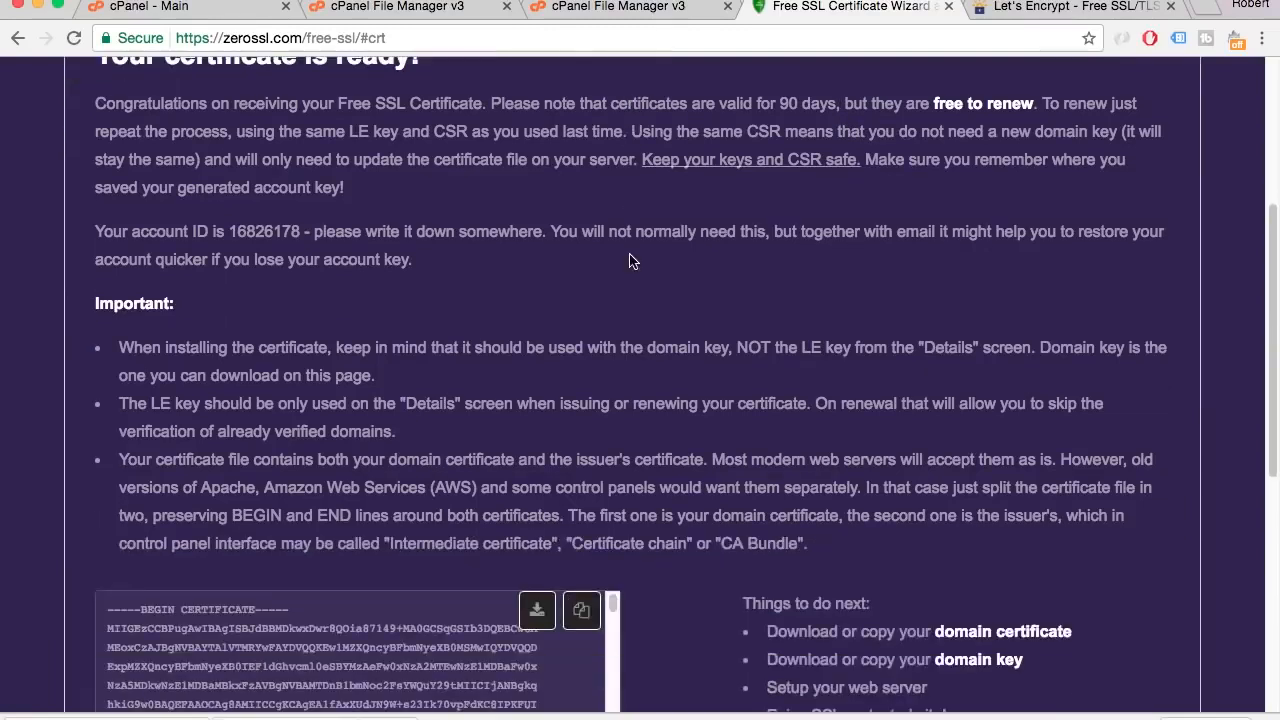
{"action": "scroll", "coordinate": [630, 260], "scroll_direction": "down", "scroll_amount": 6}
{"action": "scroll", "coordinate": [630, 260], "scroll_direction": "up", "scroll_amount": 3}
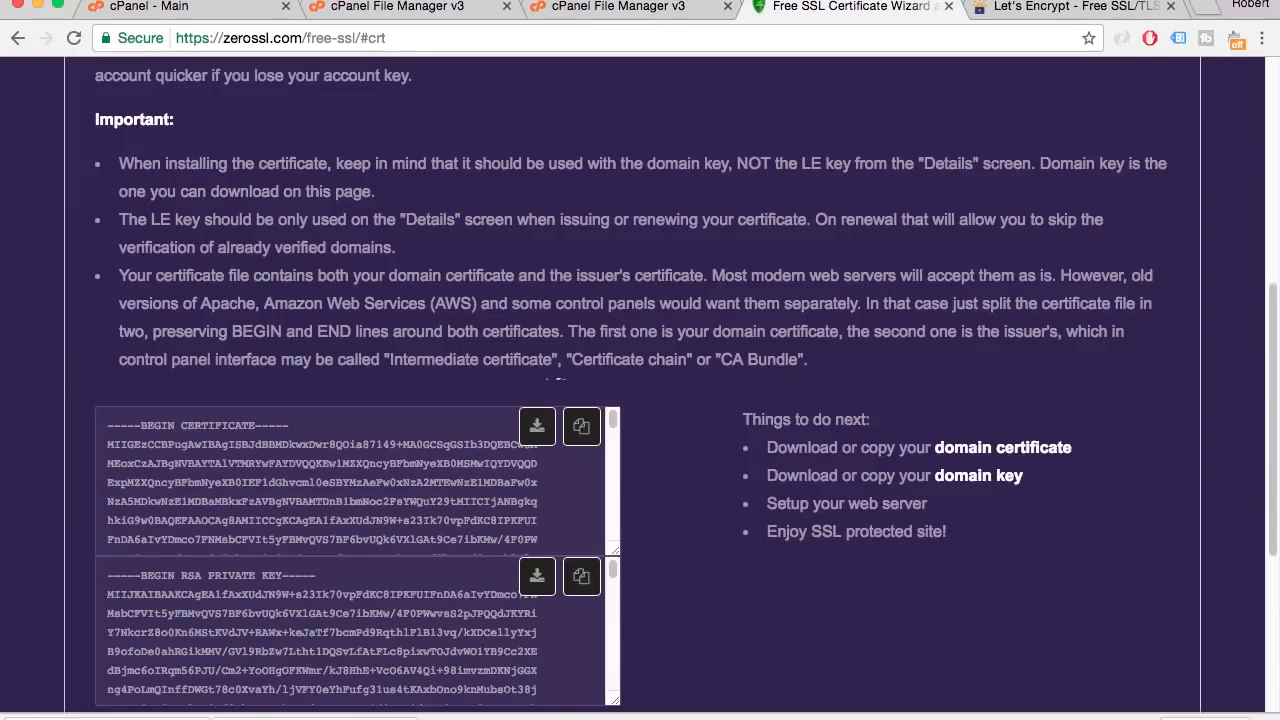
{"action": "left_click", "coordinate": [537, 430]}
{"action": "left_click", "coordinate": [537, 576]}
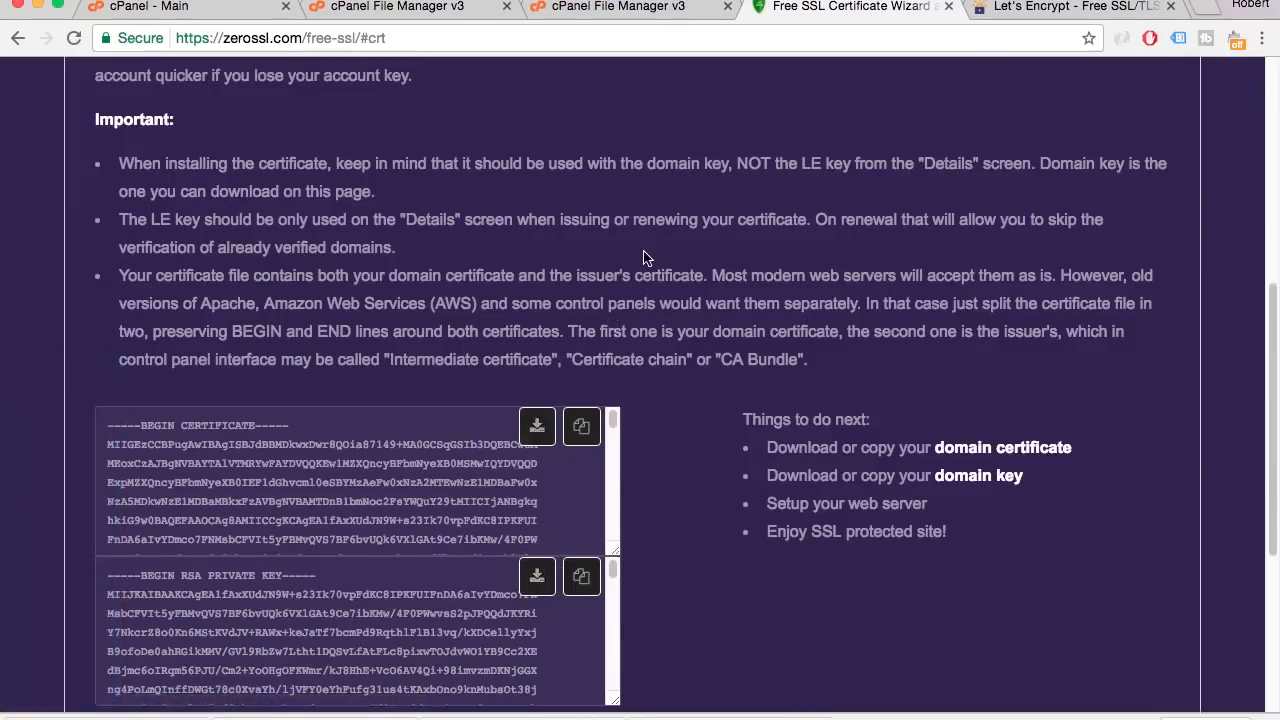
{"action": "scroll", "coordinate": [640, 263], "scroll_direction": "up", "scroll_amount": 2}
{"action": "scroll", "coordinate": [640, 263], "scroll_direction": "up", "scroll_amount": 2}
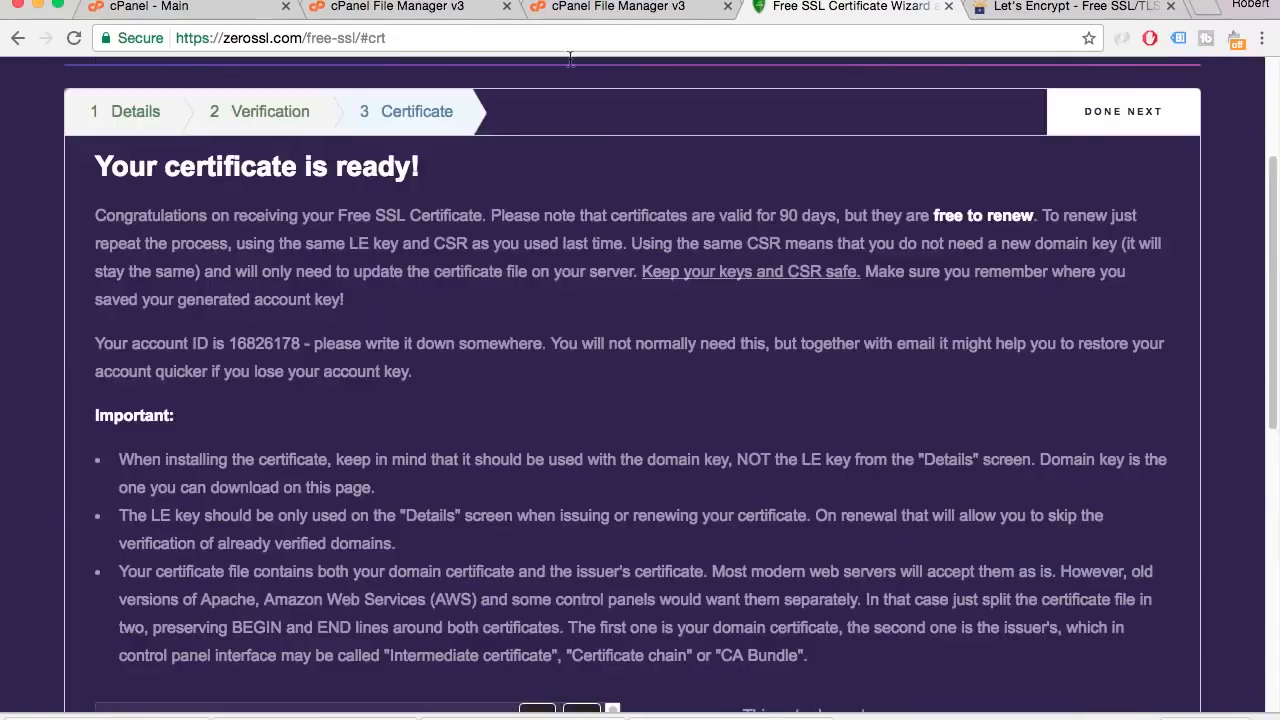
Switch back to the cPanel main page and open the SSL sites management page under SSL/TLS.
{"action": "left_click", "coordinate": [168, 7]}
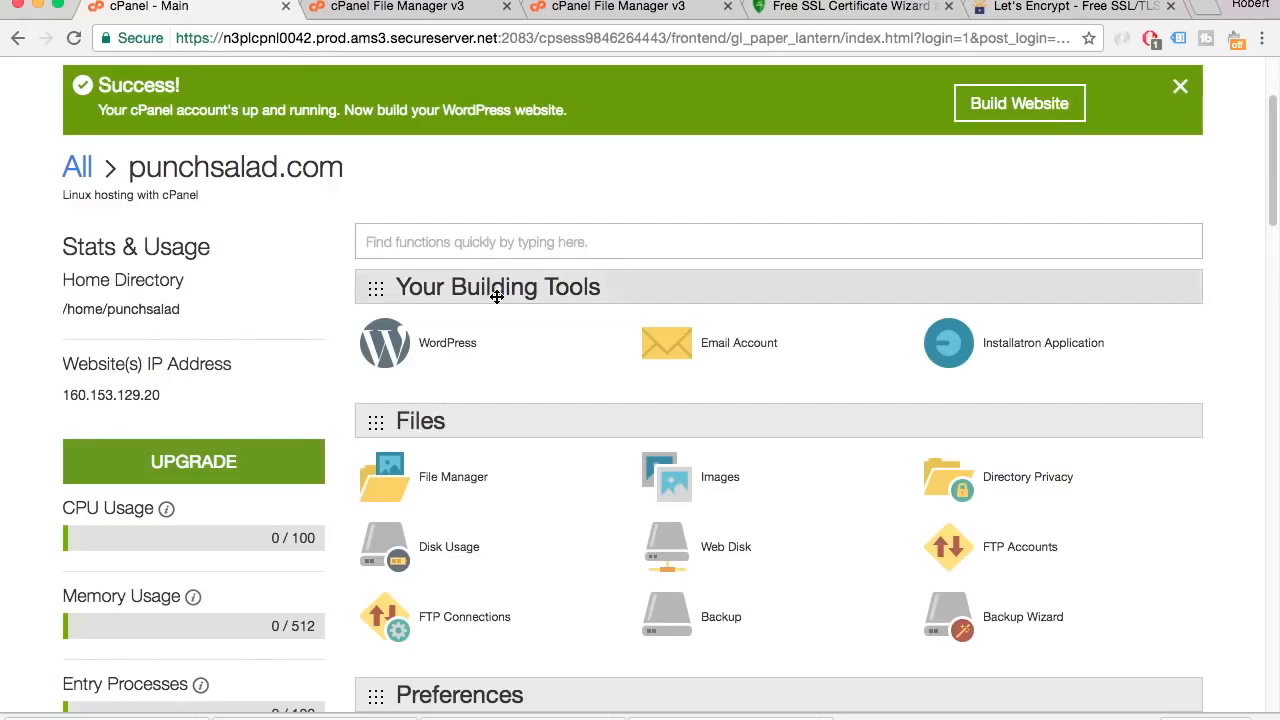
{"action": "scroll", "coordinate": [523, 303], "scroll_direction": "down", "scroll_amount": 8}
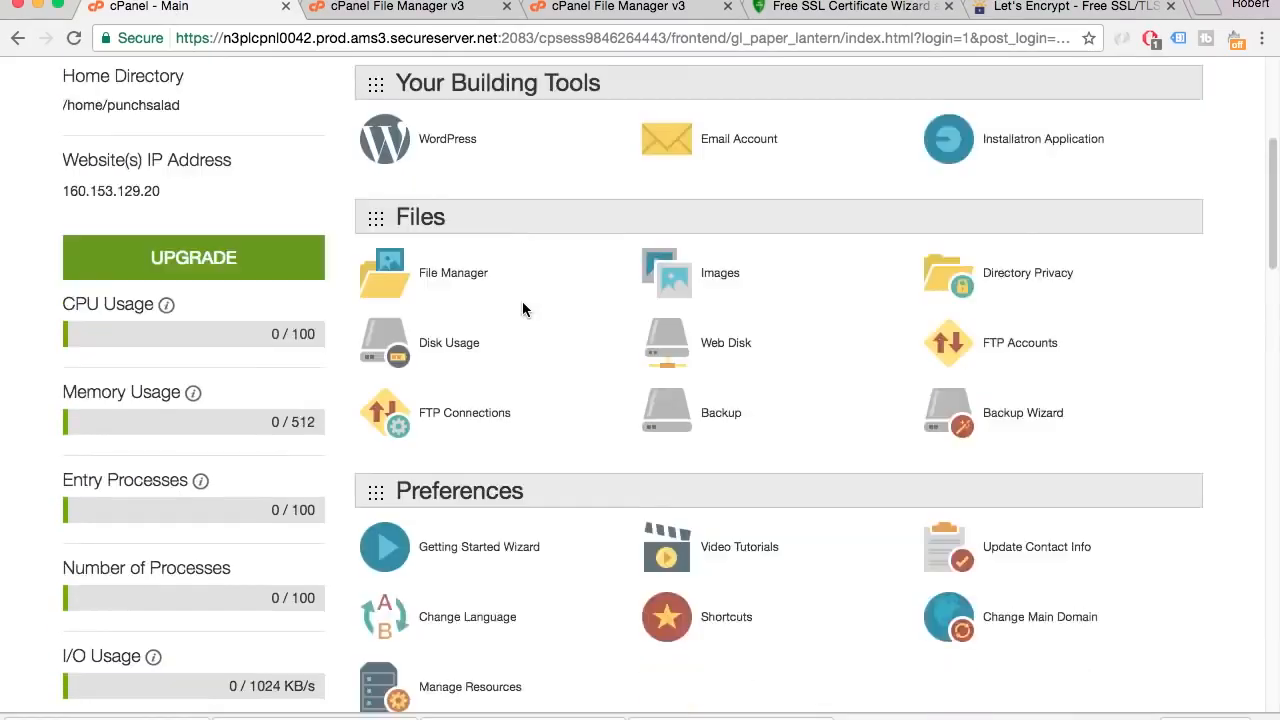
{"action": "scroll", "coordinate": [522, 303], "scroll_direction": "down", "scroll_amount": 8}
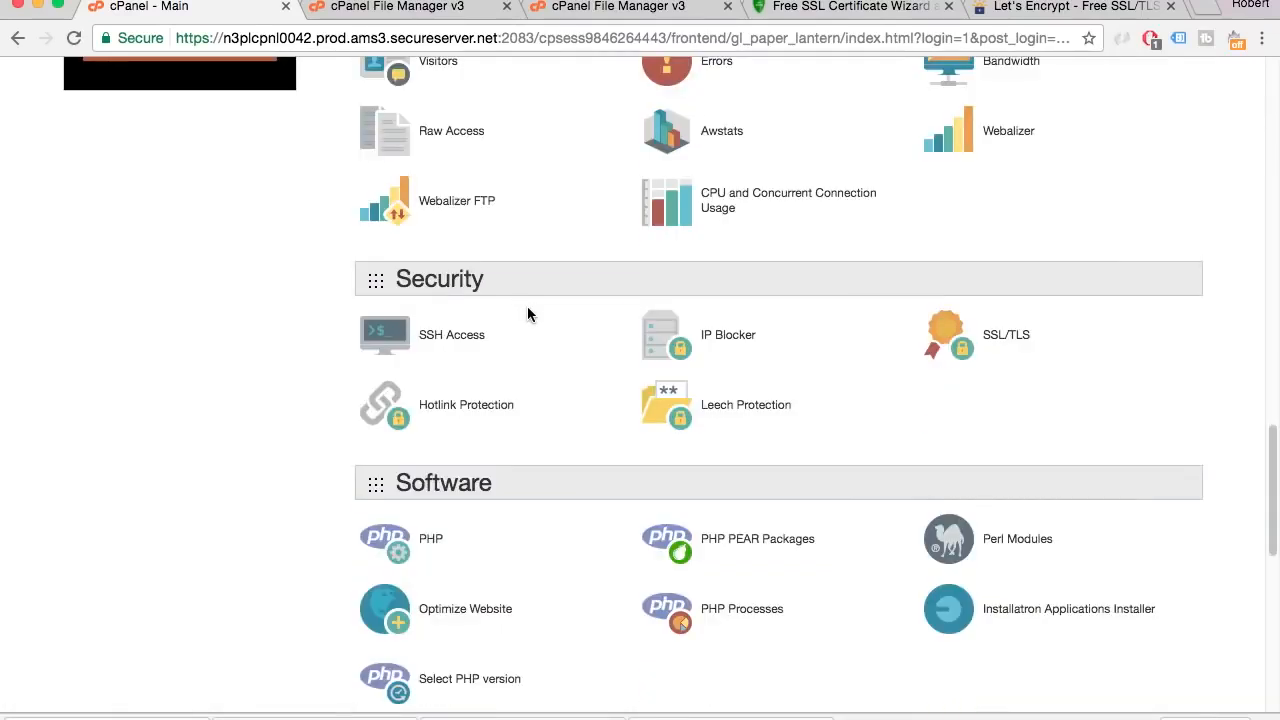
{"action": "left_click", "coordinate": [1010, 338]}
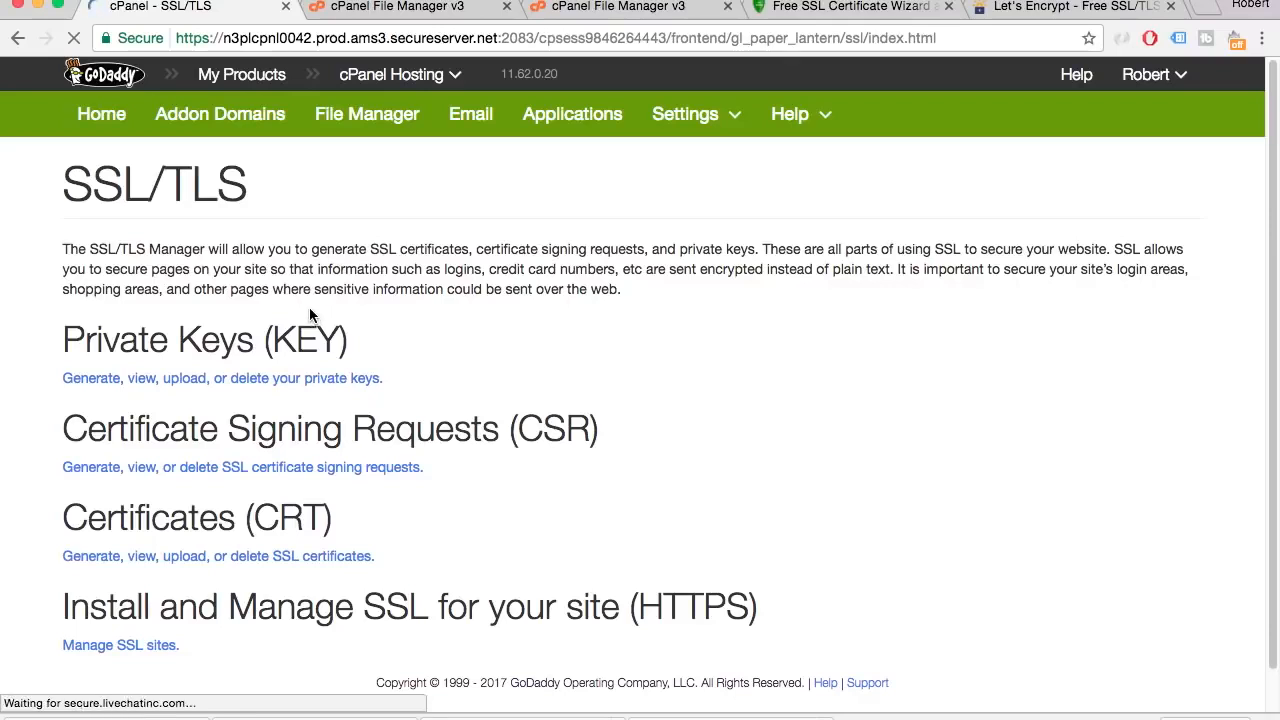
{"action": "scroll", "coordinate": [330, 333], "scroll_direction": "down", "scroll_amount": 1}
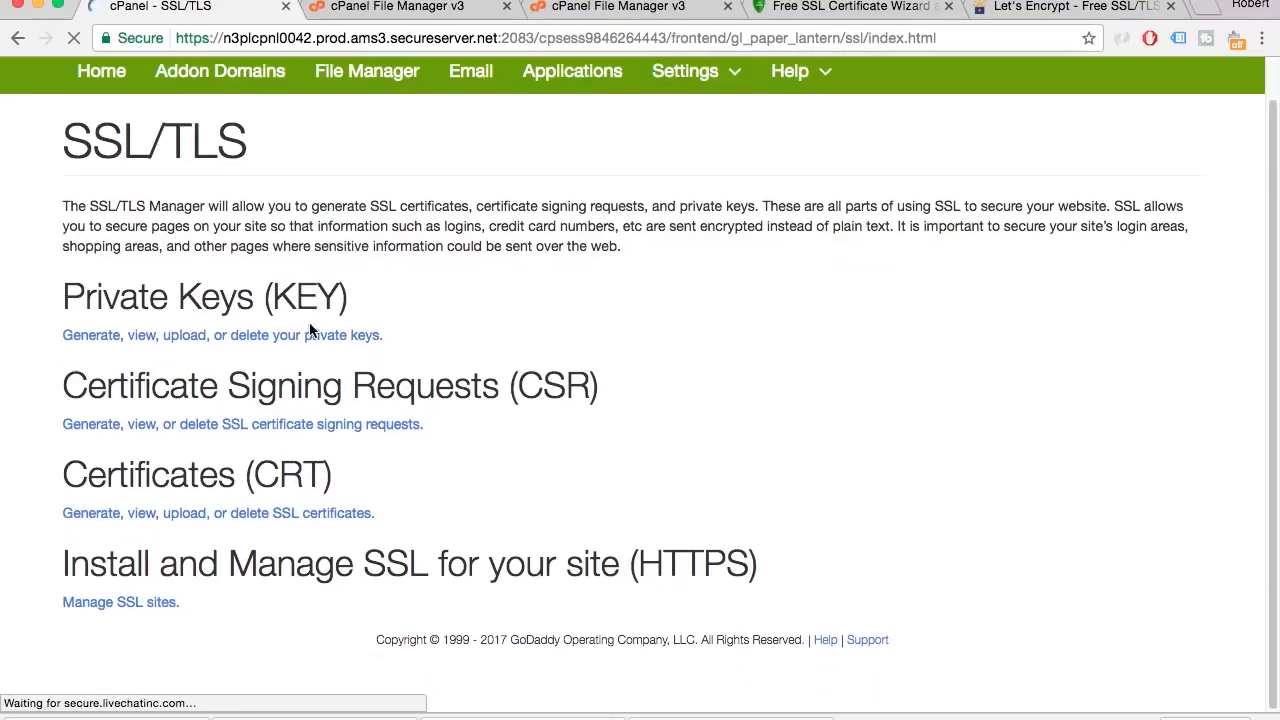
{"action": "left_click", "coordinate": [143, 607]}
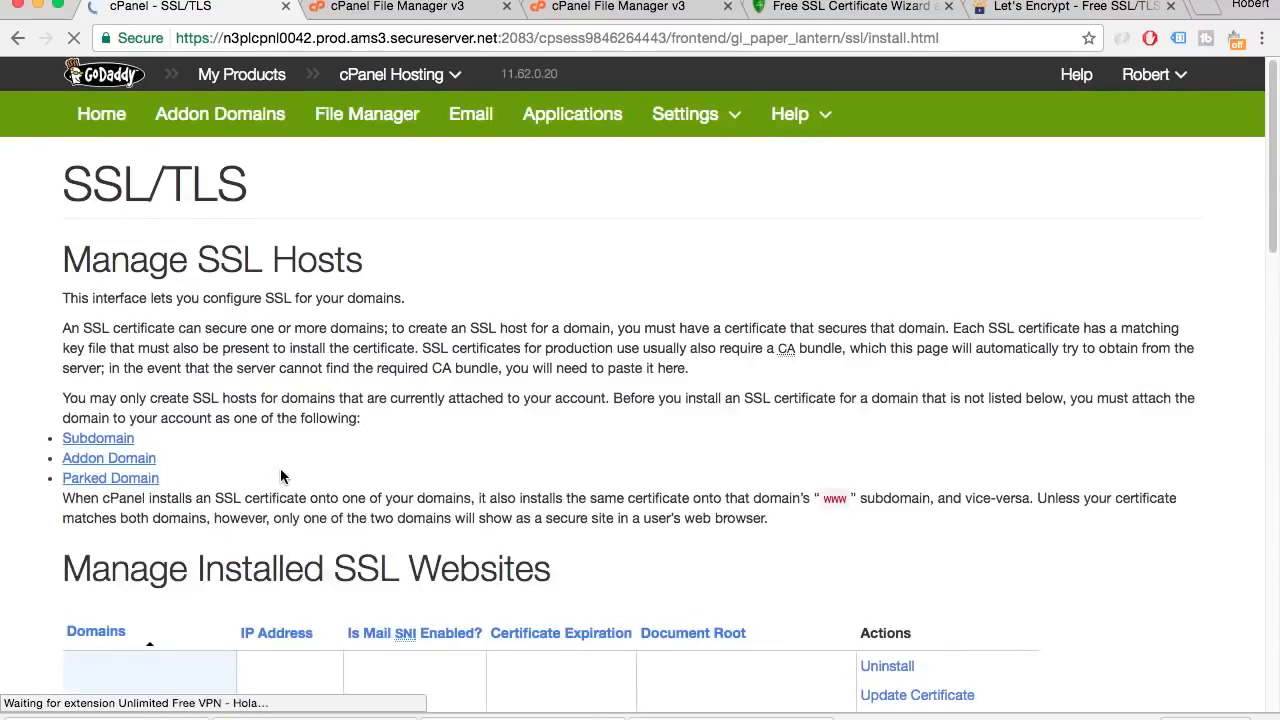
{"action": "scroll", "coordinate": [280, 470], "scroll_direction": "down", "scroll_amount": 20}
{"action": "scroll", "coordinate": [687, 350], "scroll_direction": "up", "scroll_amount": 10}
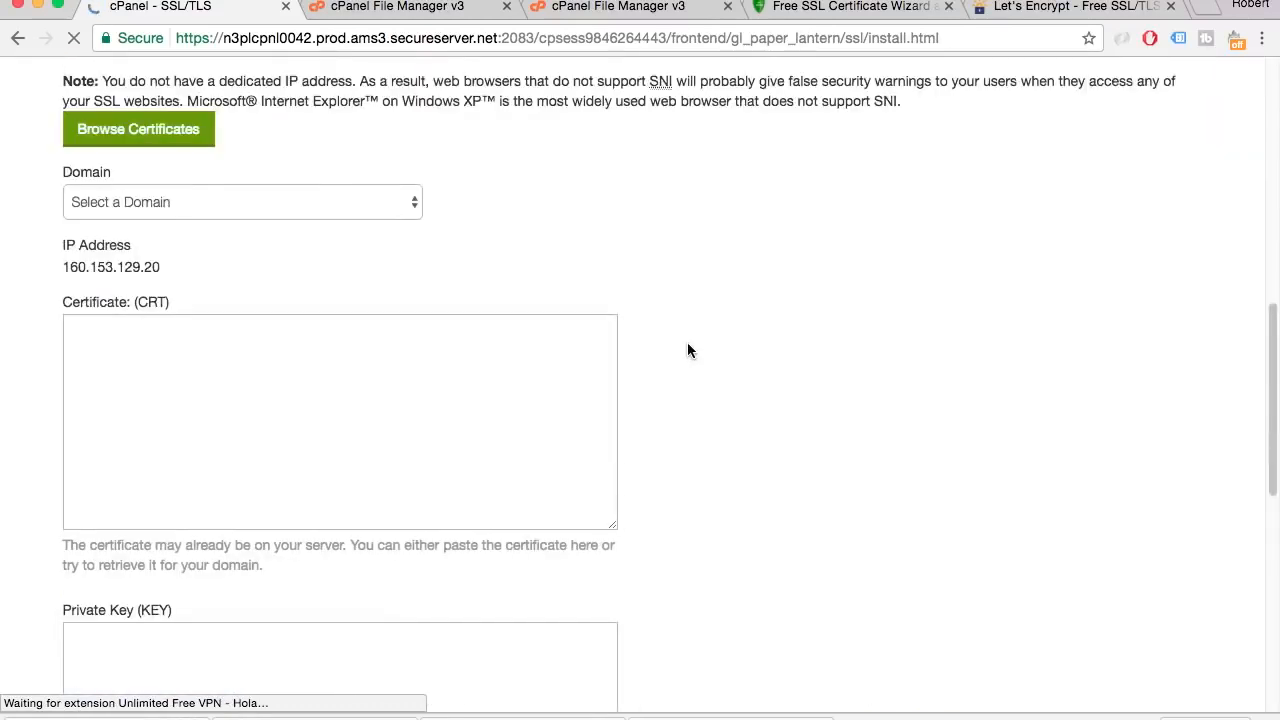
{"action": "left_click", "coordinate": [340, 212]}
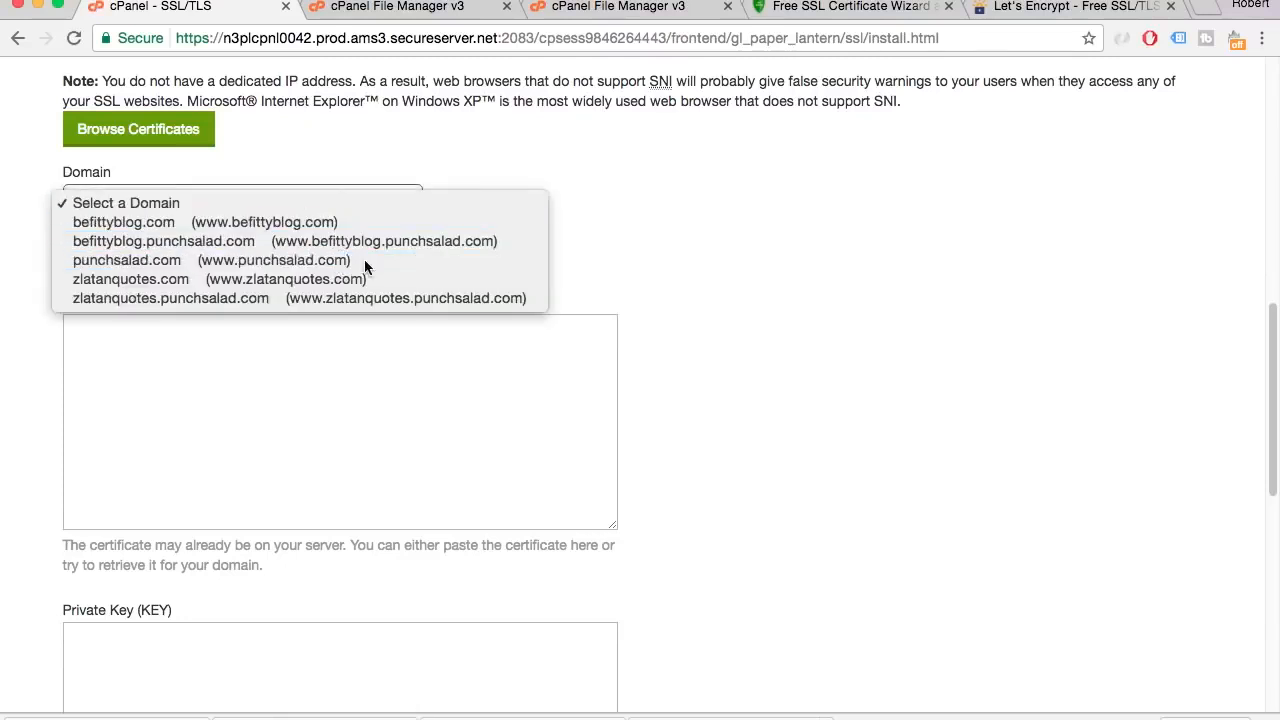
{"action": "left_click", "coordinate": [337, 260]}
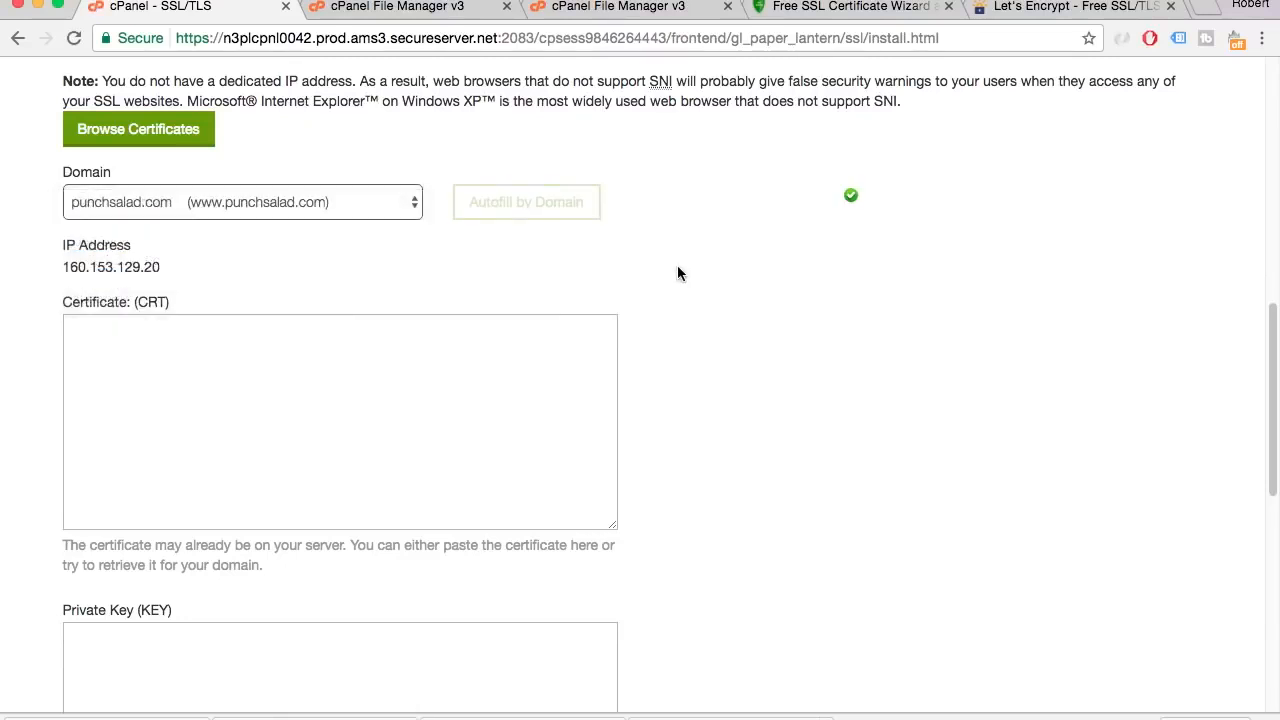
Copy the full certificate text from the ZeroSSL wizard and paste it into cPanel's Certificate (CRT) field.
{"action": "left_click", "coordinate": [809, 10]}
{"action": "left_click", "coordinate": [581, 344]}
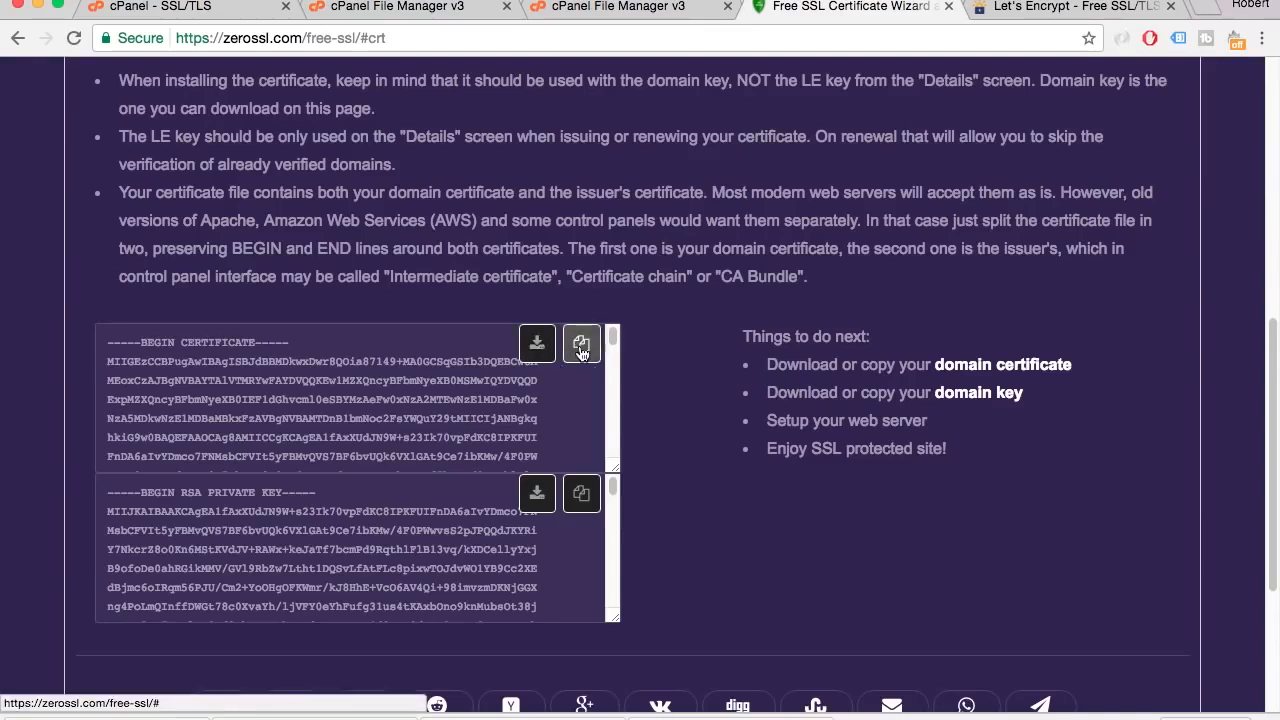
{"action": "left_click", "coordinate": [203, 10]}
{"action": "left_click", "coordinate": [265, 373]}
{"action": "key", "text": "super+v"}
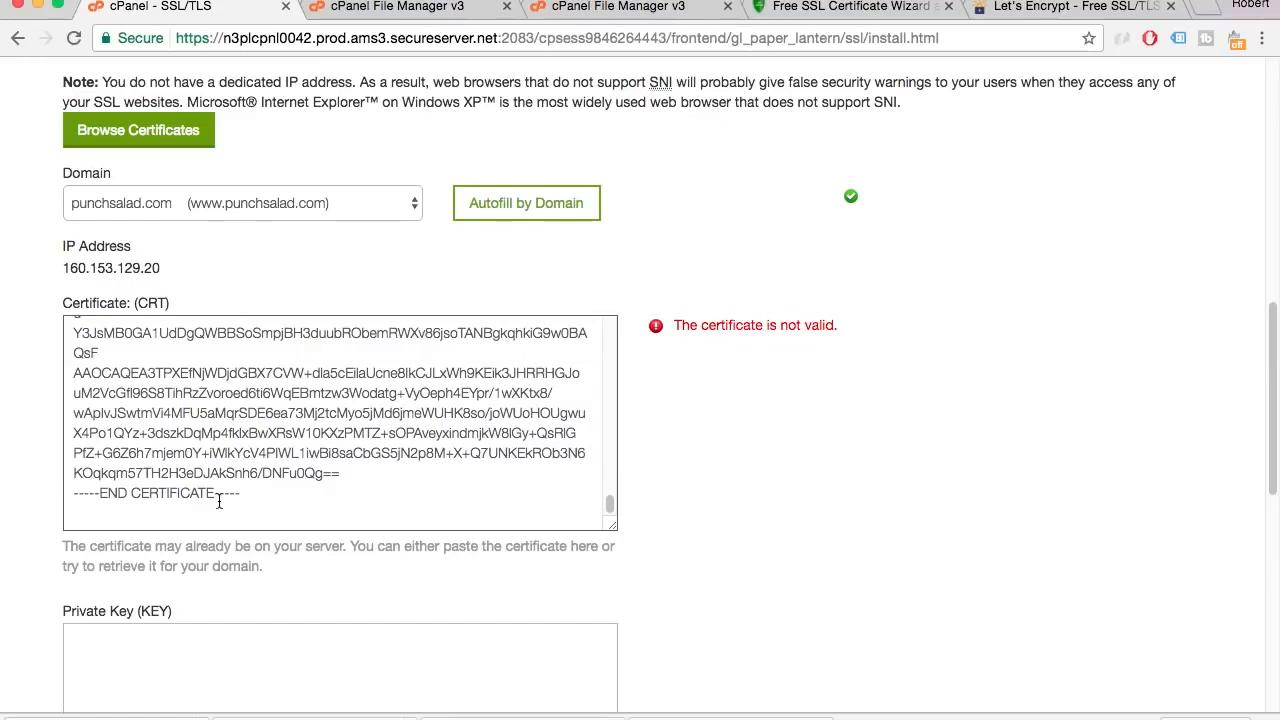
Move the second certificate block out of the Certificate (CRT) field into the Certificate Authority Bundle (CABUNDLE) field.
{"action": "left_click_drag", "start_coordinate": [258, 495], "coordinate": [53, 400]}
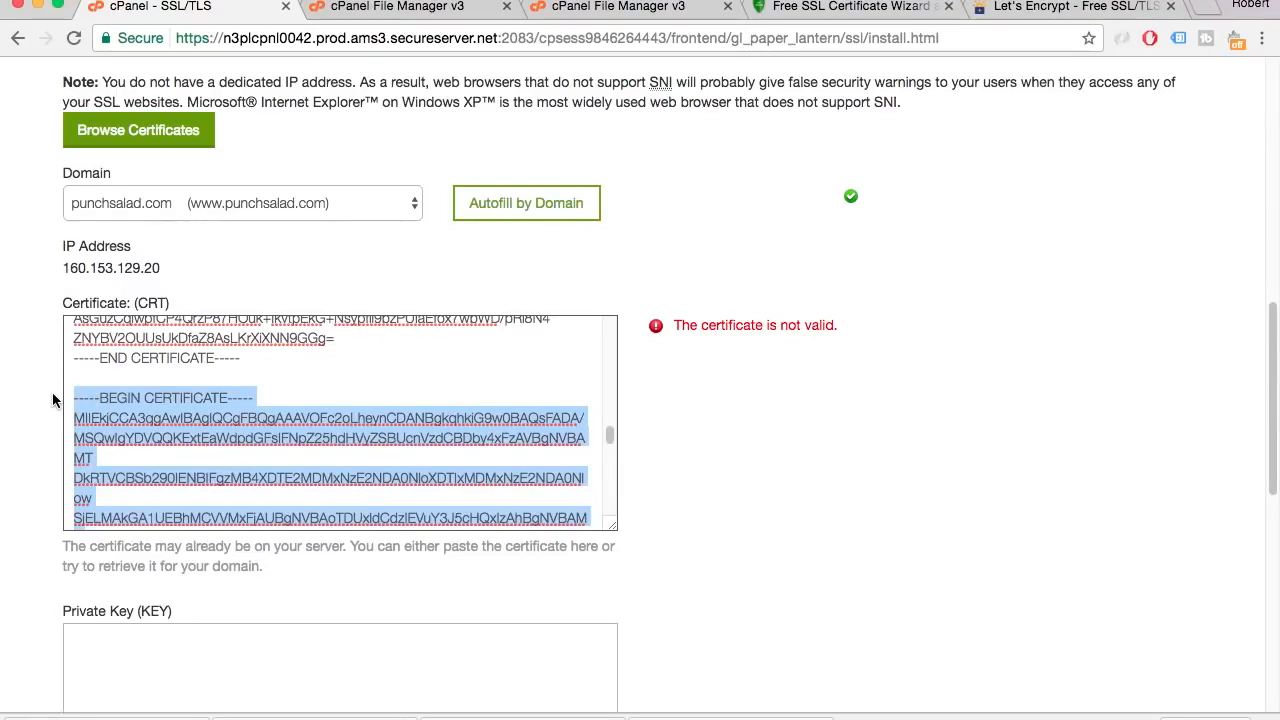
{"action": "key", "text": "BackSpace"}
{"action": "scroll", "coordinate": [80, 400], "scroll_direction": "up", "scroll_amount": 2}
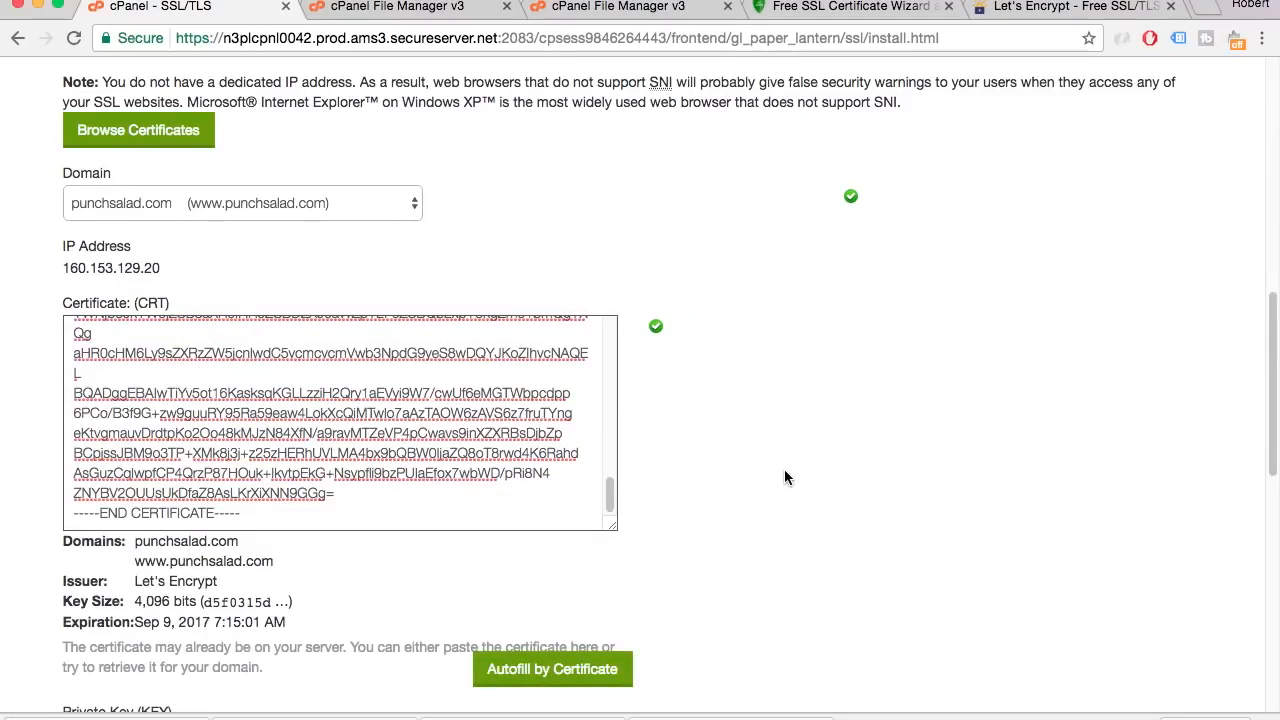
{"action": "scroll", "coordinate": [787, 469], "scroll_direction": "down", "scroll_amount": 10}
{"action": "left_click", "coordinate": [297, 347]}
{"action": "key", "text": "super+v"}
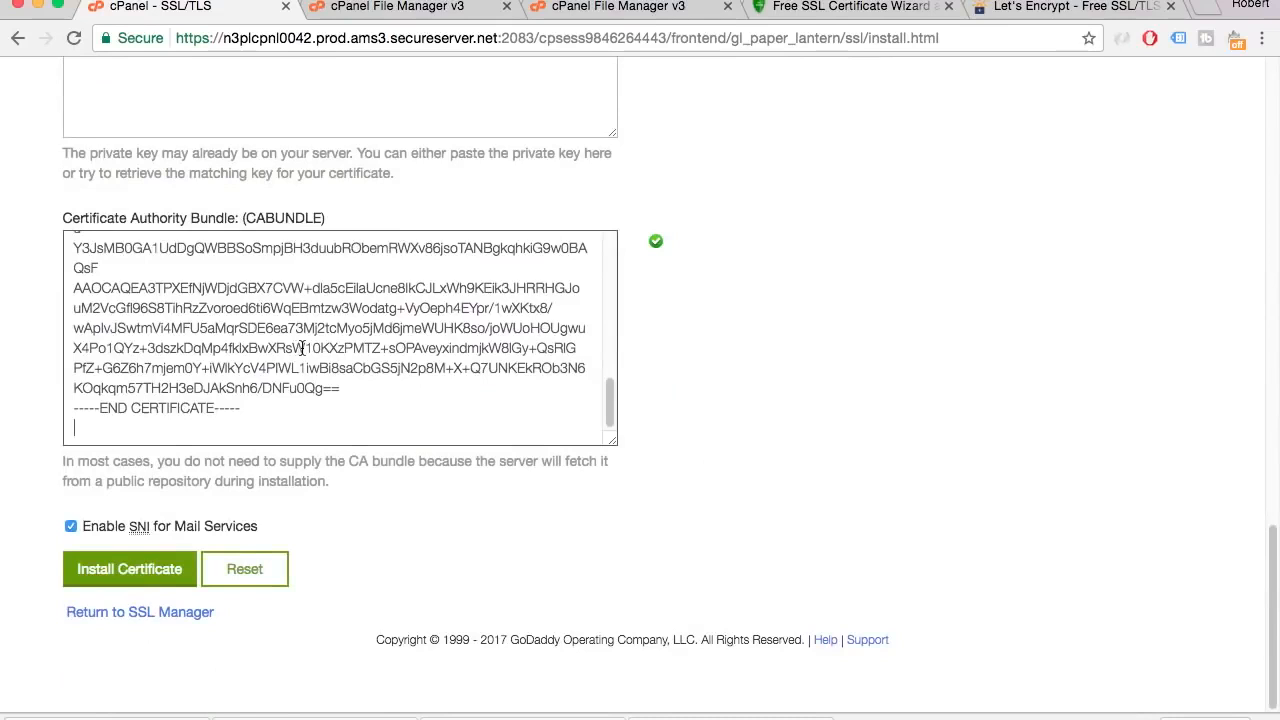
Copy the RSA private key from the ZeroSSL wizard into cPanel's Private Key (KEY) field and remove the trailing blank line.
{"action": "scroll", "coordinate": [714, 335], "scroll_direction": "up", "scroll_amount": 10}
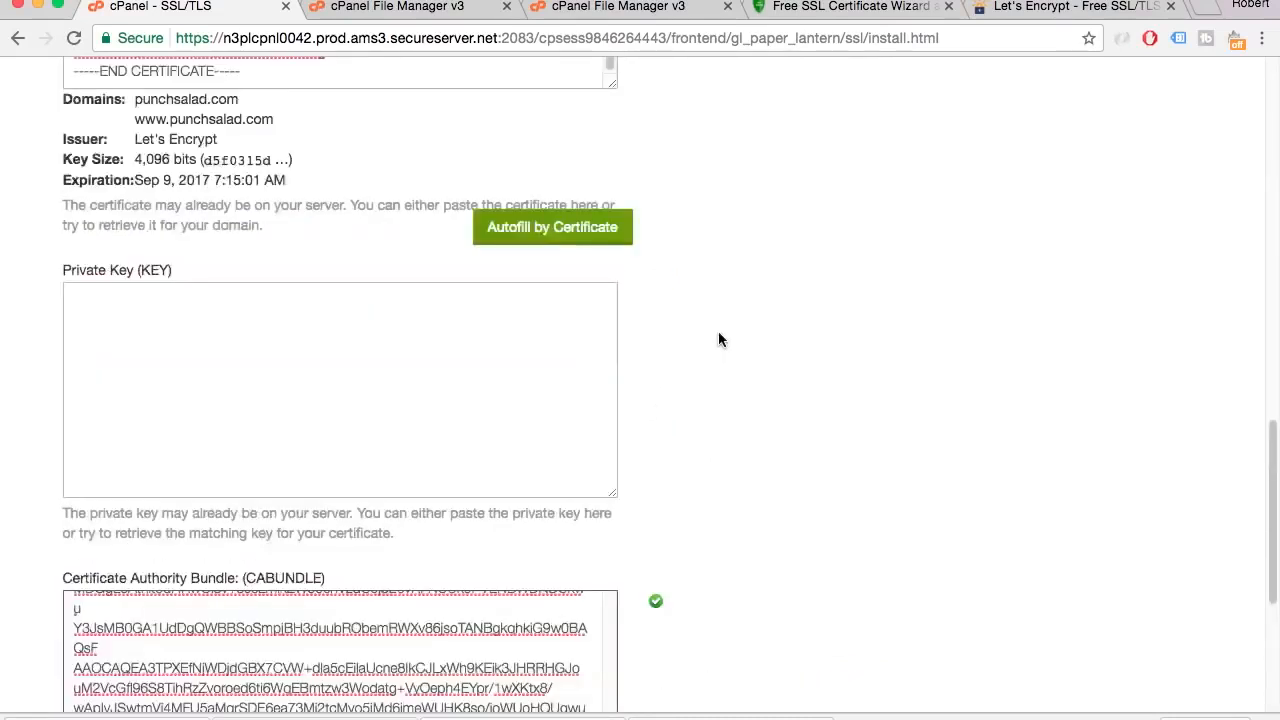
{"action": "scroll", "coordinate": [712, 240], "scroll_direction": "up", "scroll_amount": 1}
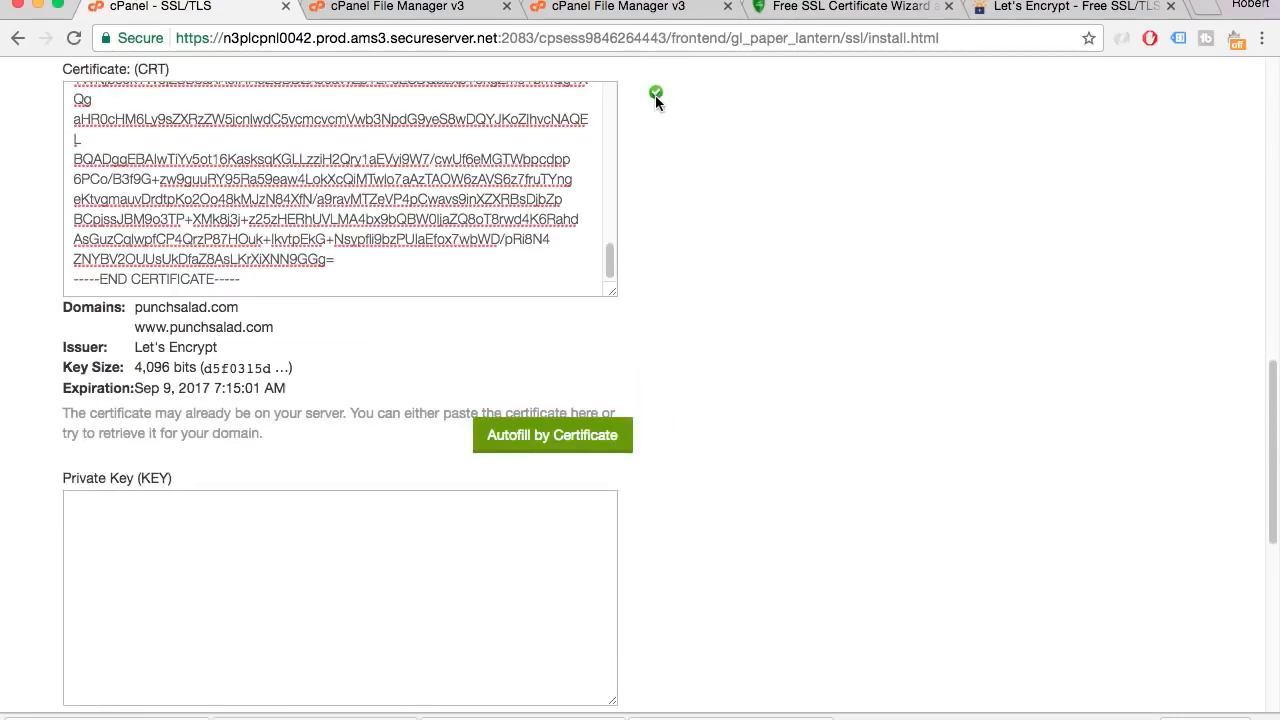
{"action": "left_click", "coordinate": [826, 8]}
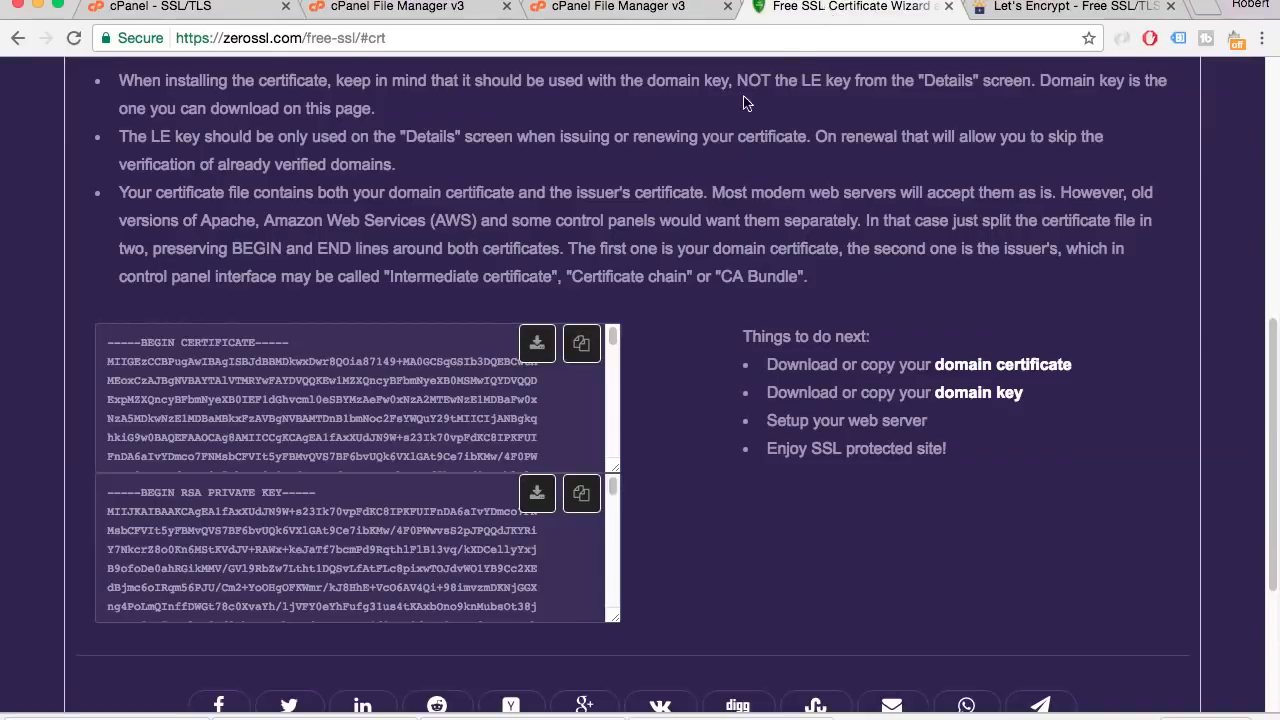
{"action": "left_click", "coordinate": [580, 495]}
{"action": "key", "text": "super+1"}
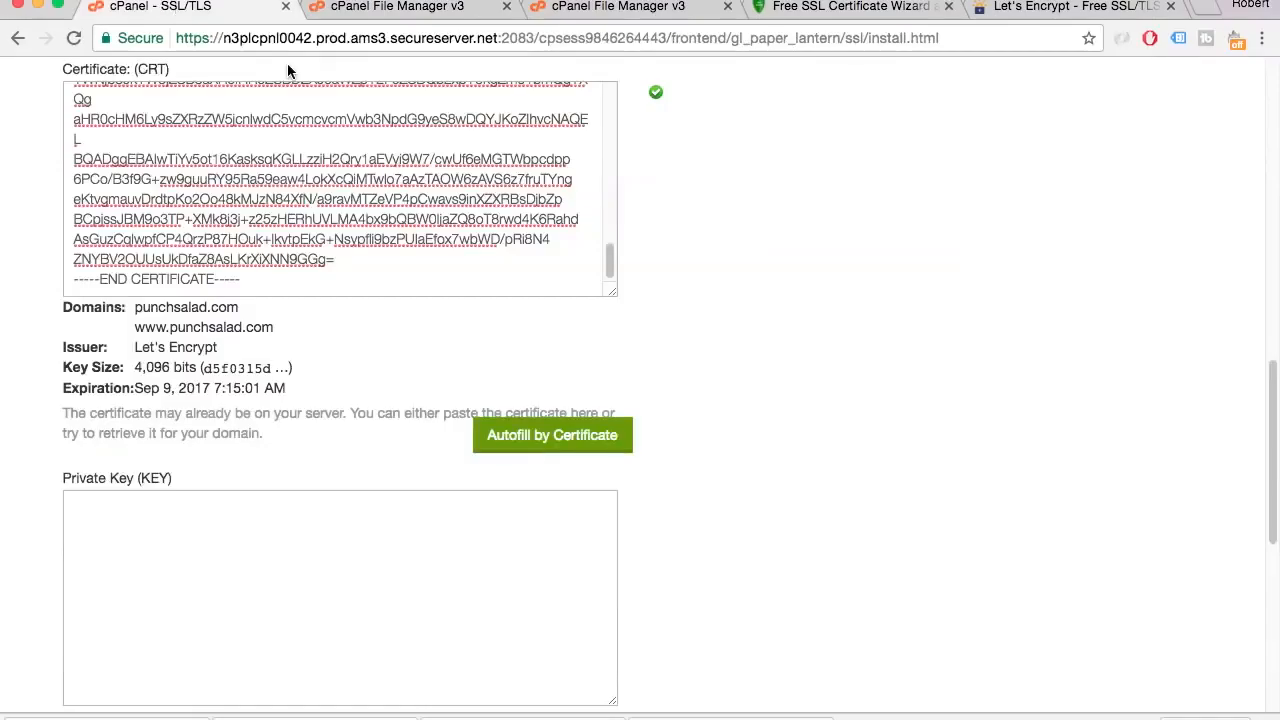
{"action": "left_click", "coordinate": [291, 646]}
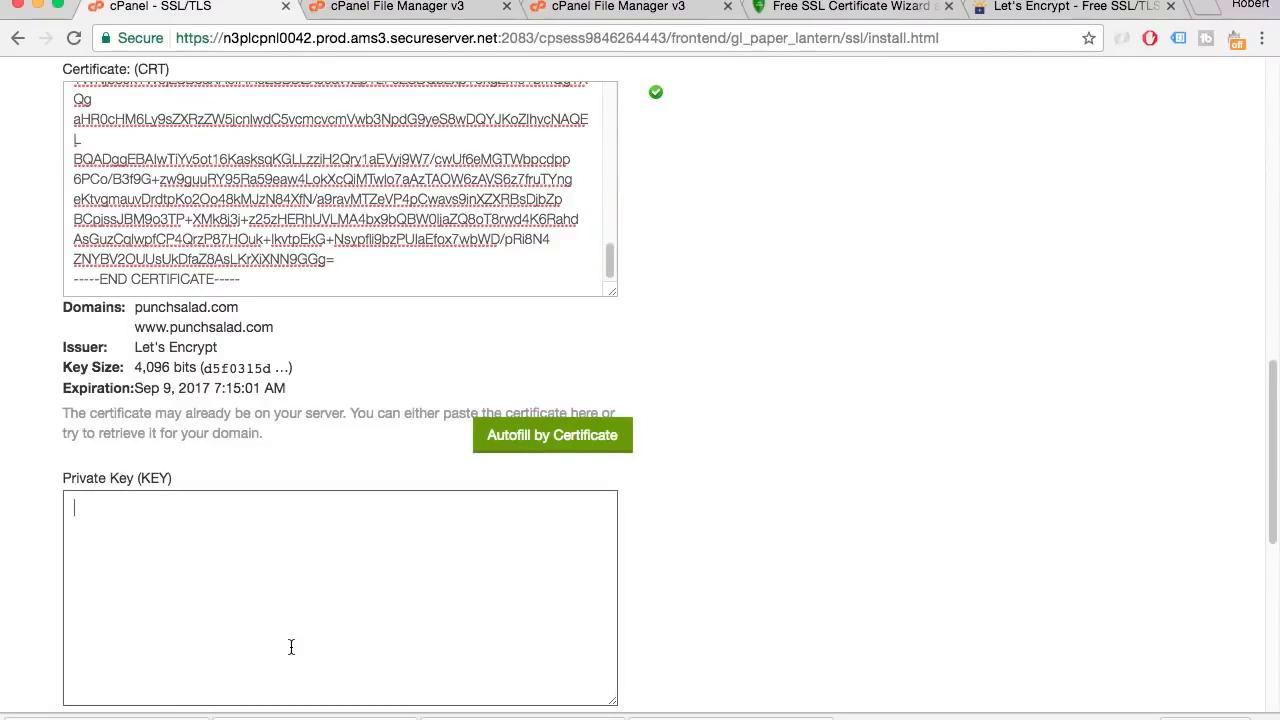
{"action": "key", "text": "super+v"}
{"action": "key", "text": "BackSpace"}
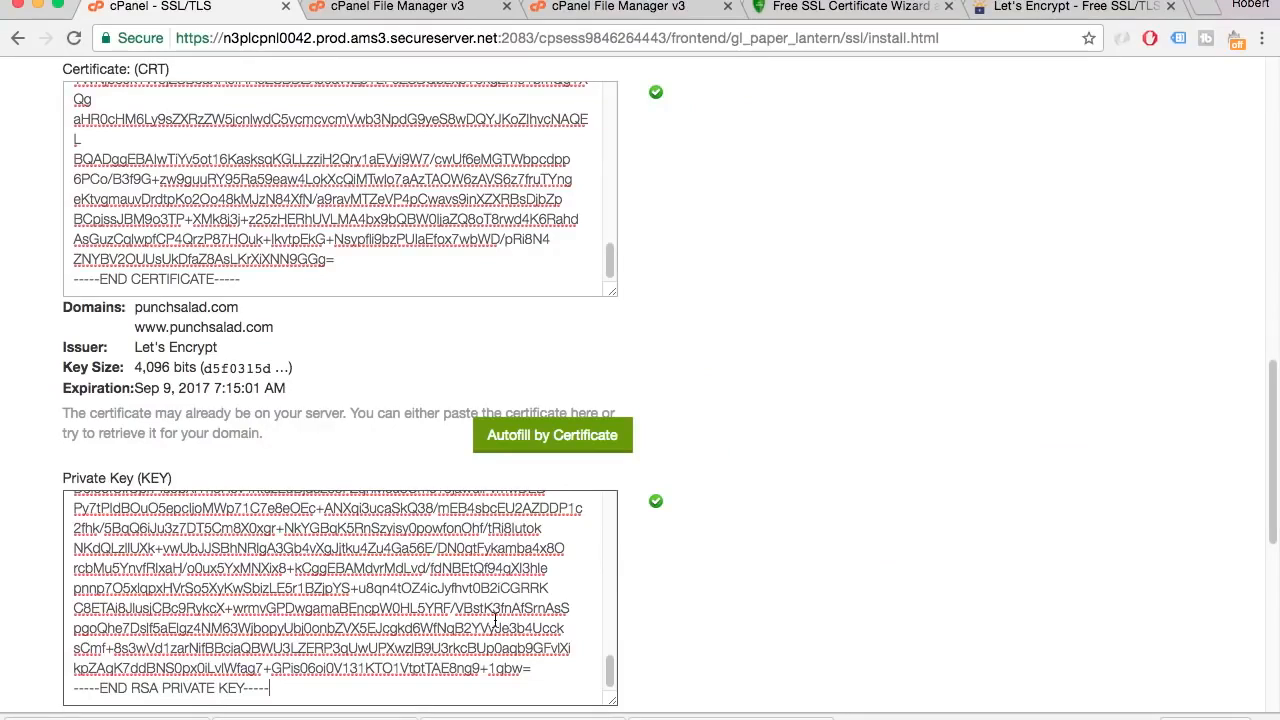
Check the completed form, install the certificate for punchsalad.com and dismiss the installation message.
{"action": "scroll", "coordinate": [671, 139], "scroll_direction": "up", "scroll_amount": 3}
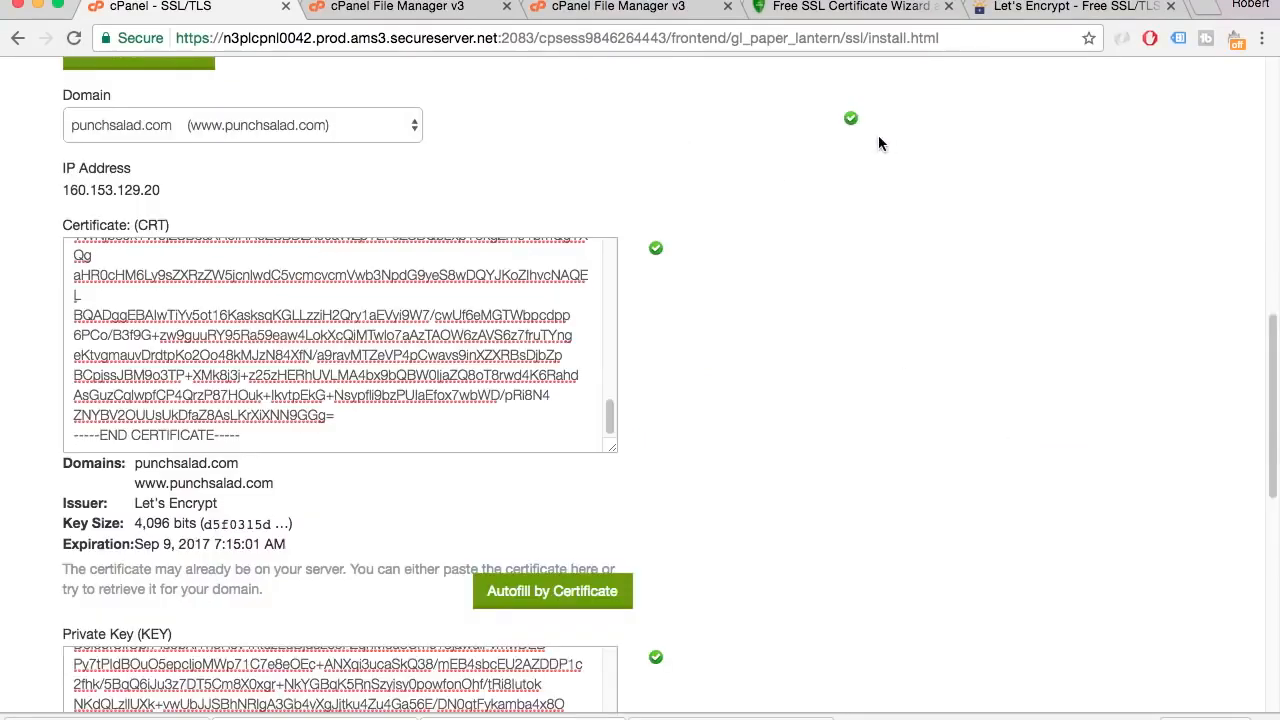
{"action": "scroll", "coordinate": [681, 298], "scroll_direction": "down", "scroll_amount": 10}
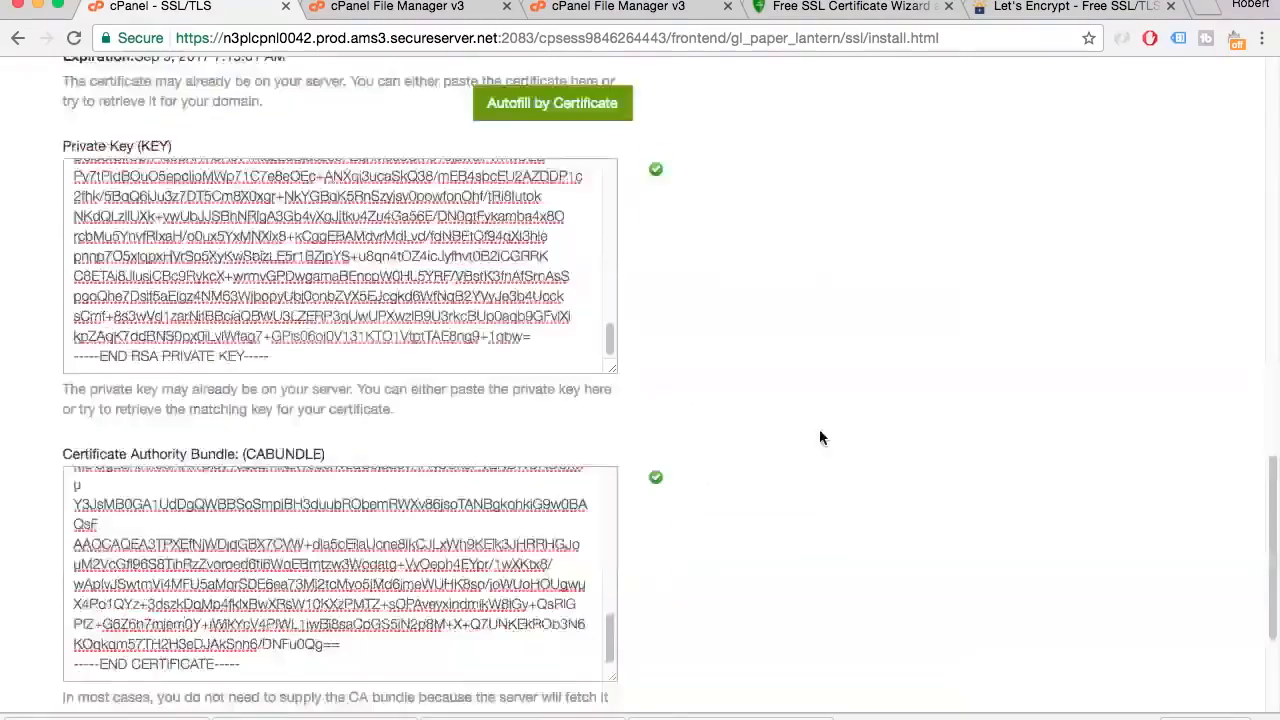
{"action": "scroll", "coordinate": [714, 452], "scroll_direction": "down", "scroll_amount": 5}
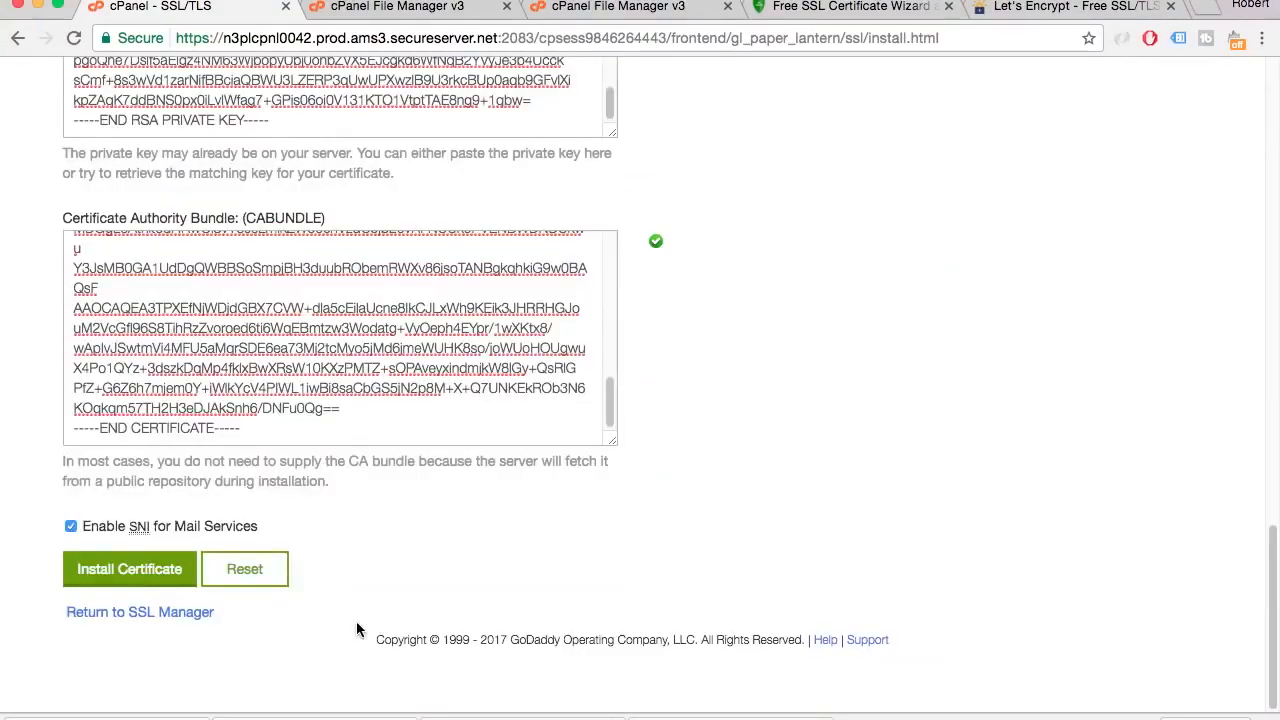
{"action": "left_click", "coordinate": [131, 571]}
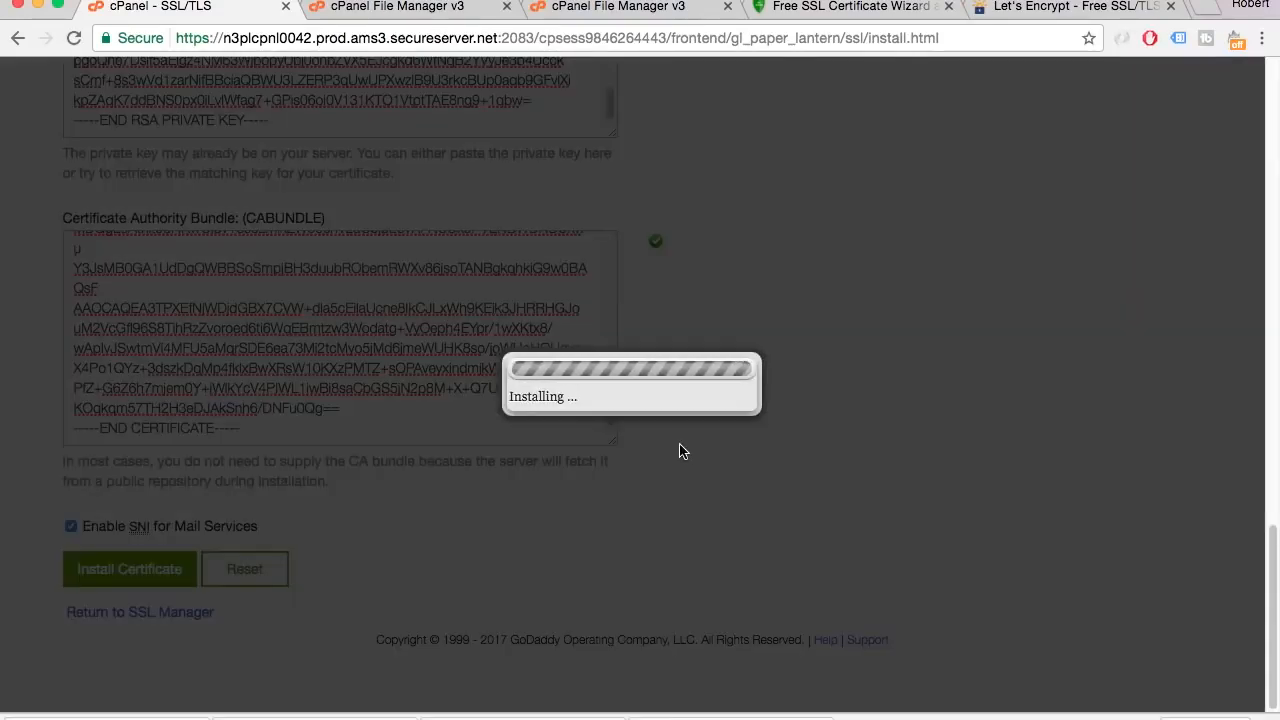
{"action": "scroll", "coordinate": [737, 420], "scroll_direction": "down", "scroll_amount": 2}
{"action": "left_click", "coordinate": [808, 550]}
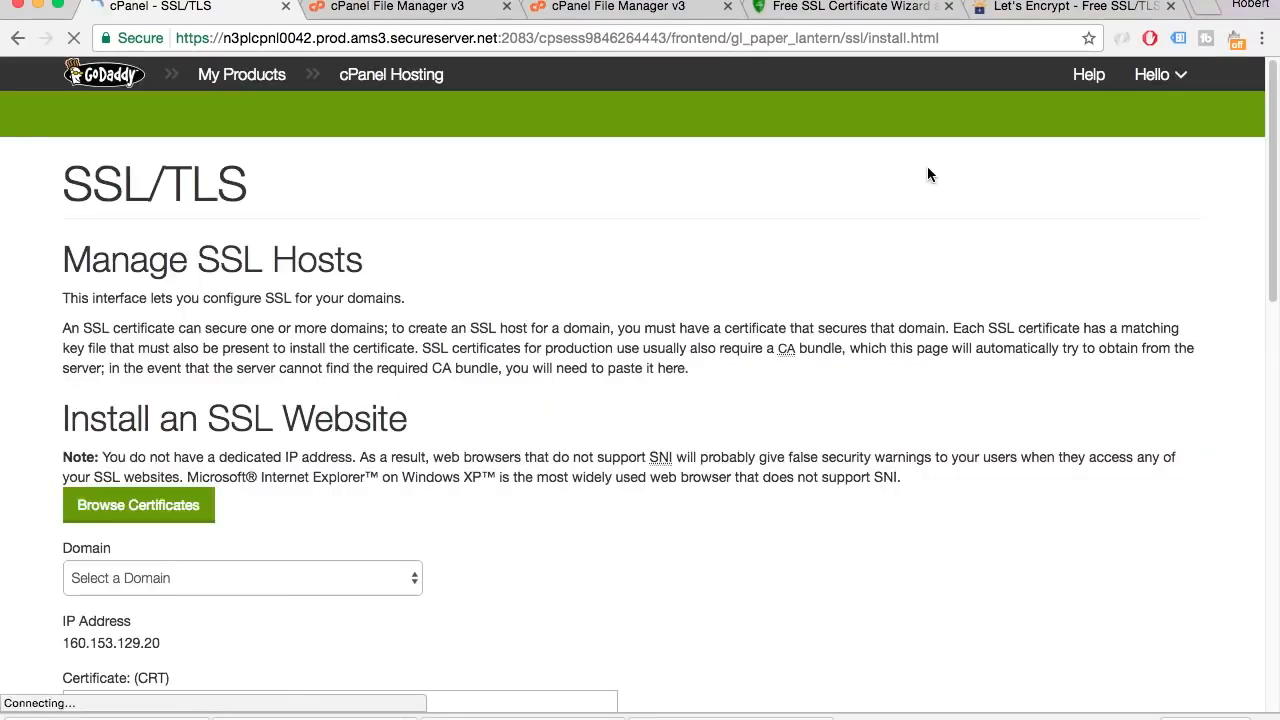
{"action": "left_click", "coordinate": [1212, 12]}
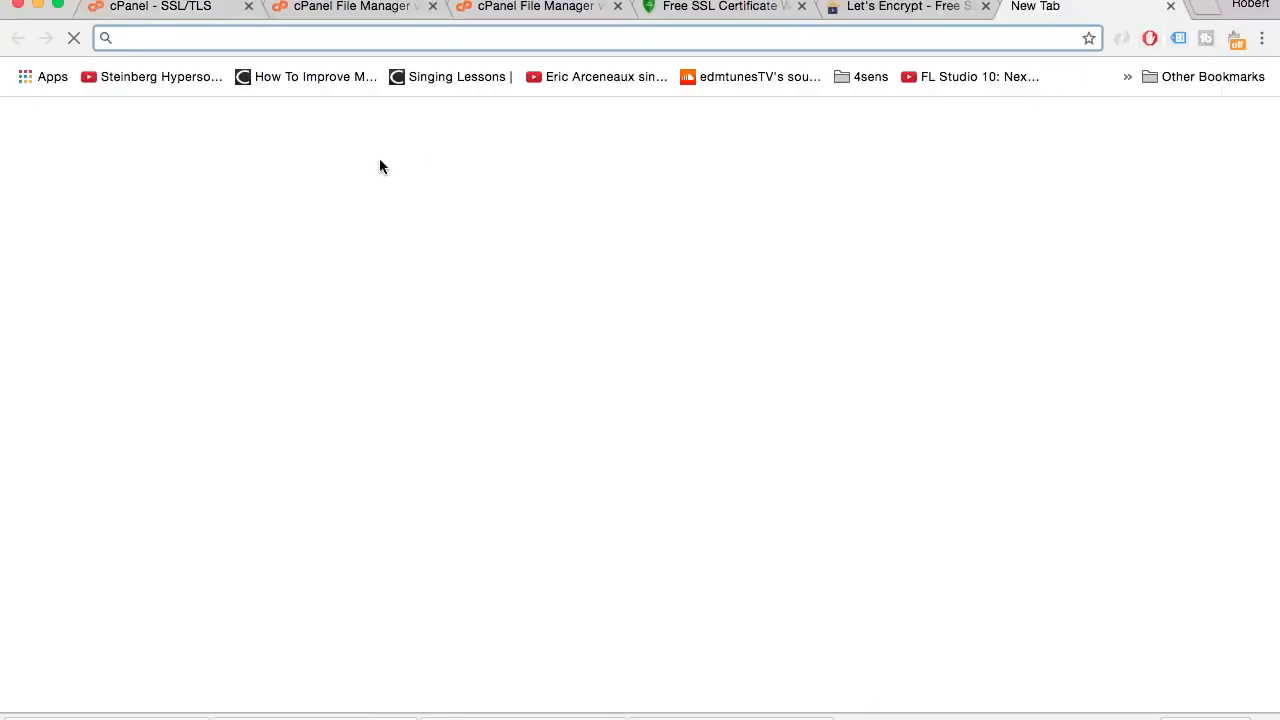
{"action": "key", "text": "super+v"}
{"action": "key", "text": "Return"}
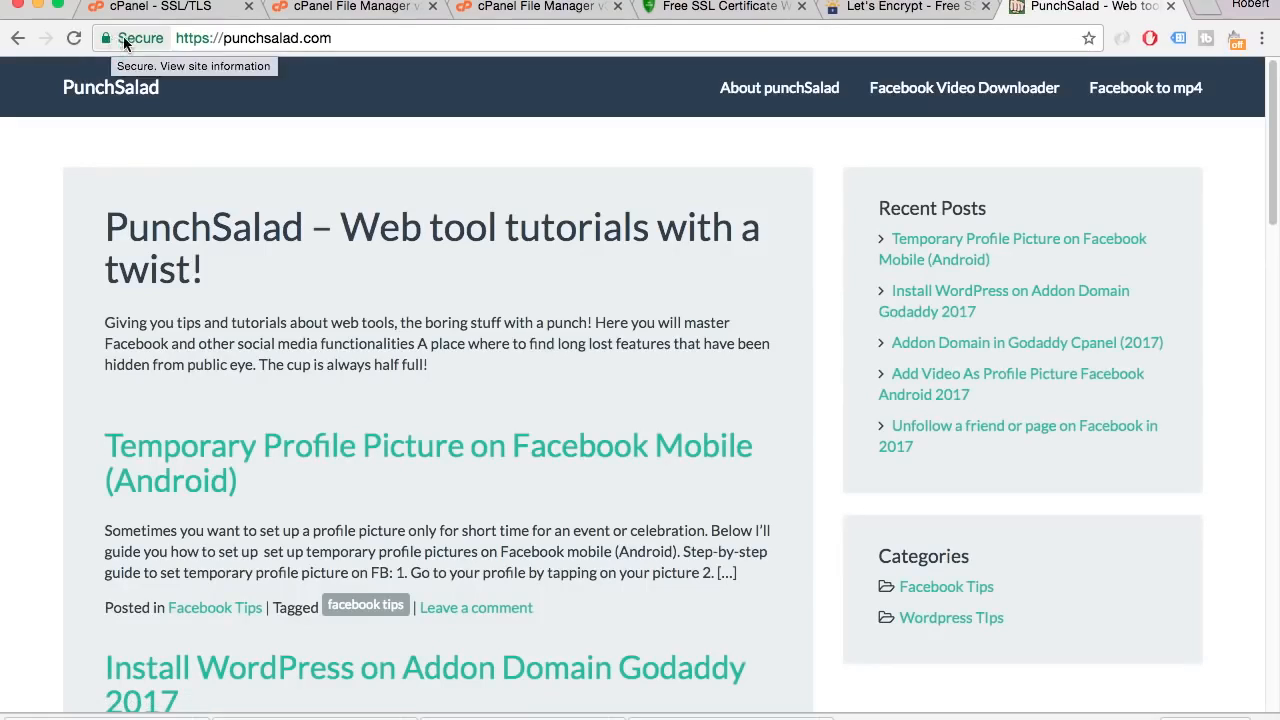
{"action": "left_click_drag", "start_coordinate": [222, 39], "coordinate": [118, 40]}
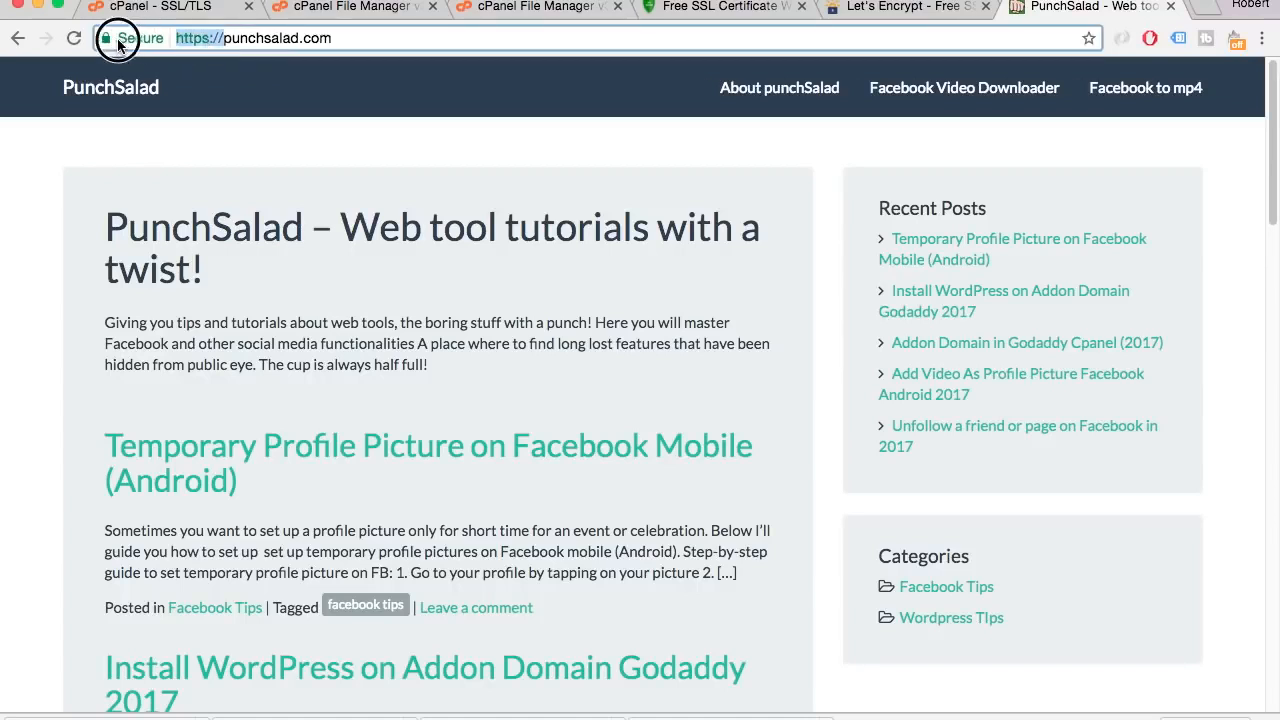
{"action": "key", "text": "BackSpace"}
{"action": "key", "text": "Return"}
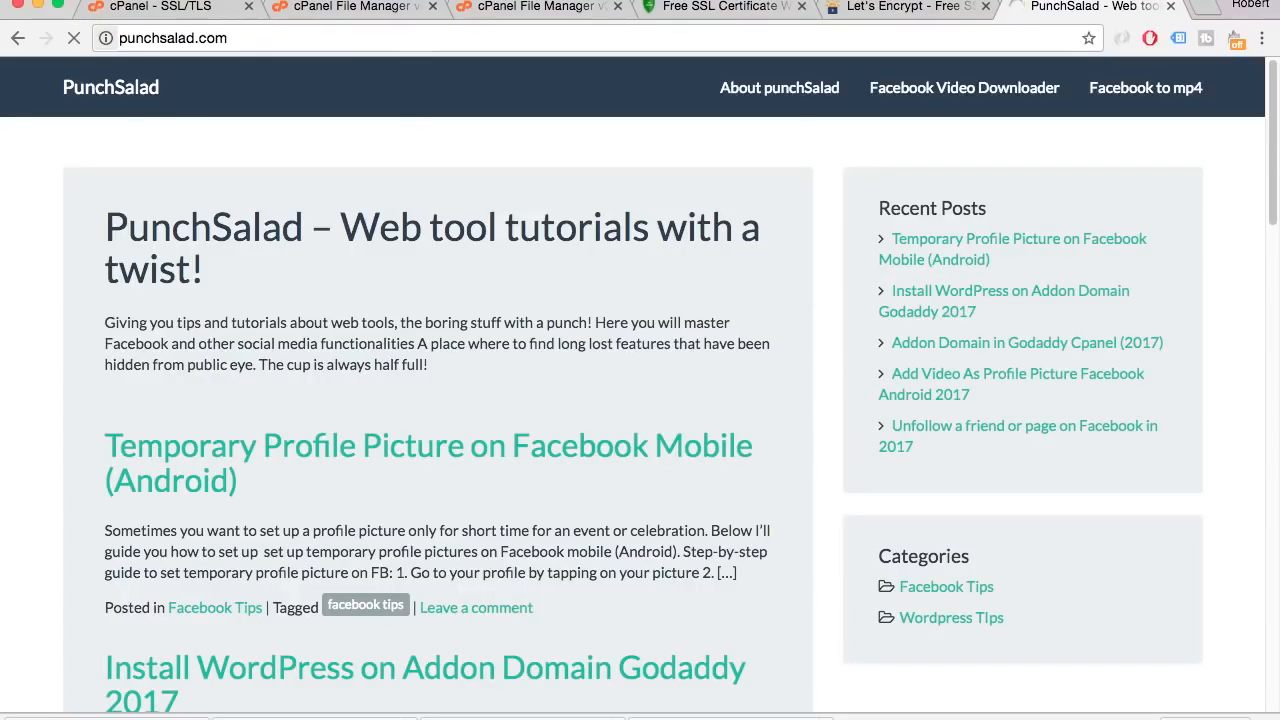
{"action": "left_click", "coordinate": [106, 38]}
{"action": "left_click", "coordinate": [106, 38]}
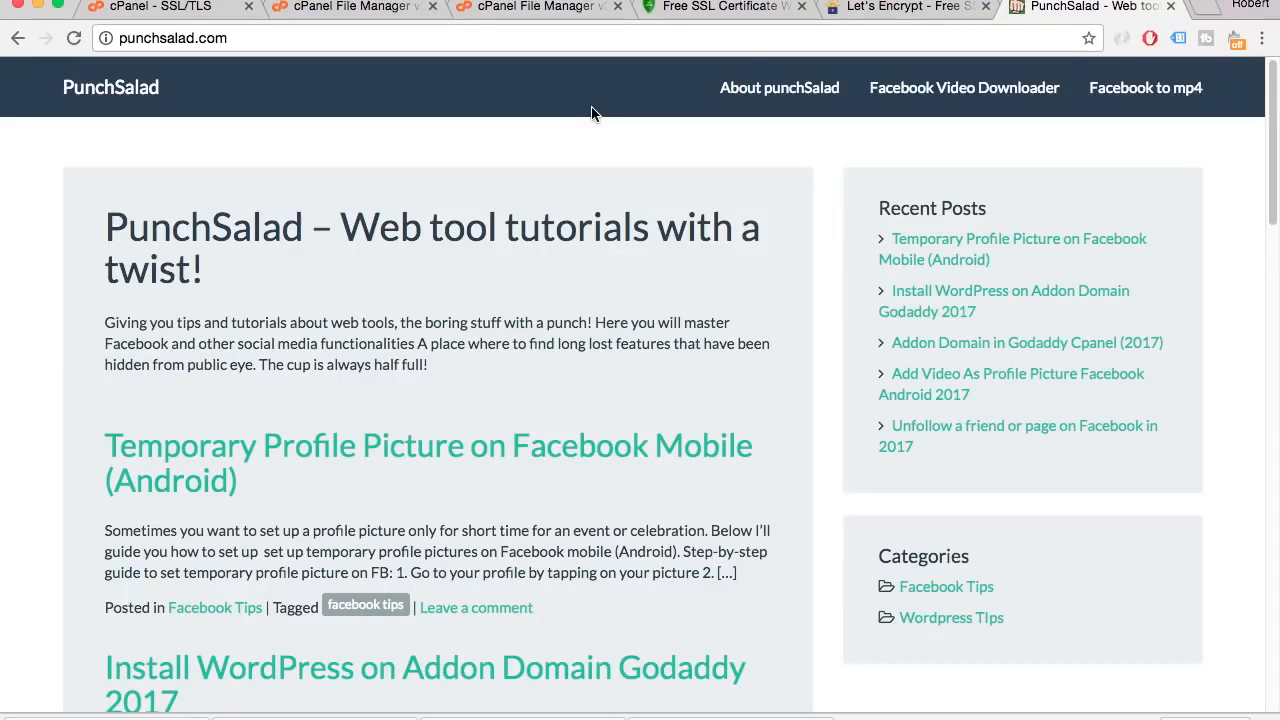
Switch to the cPanel File Manager, open the public_html folder and look through its files.
{"action": "left_click", "coordinate": [350, 6]}
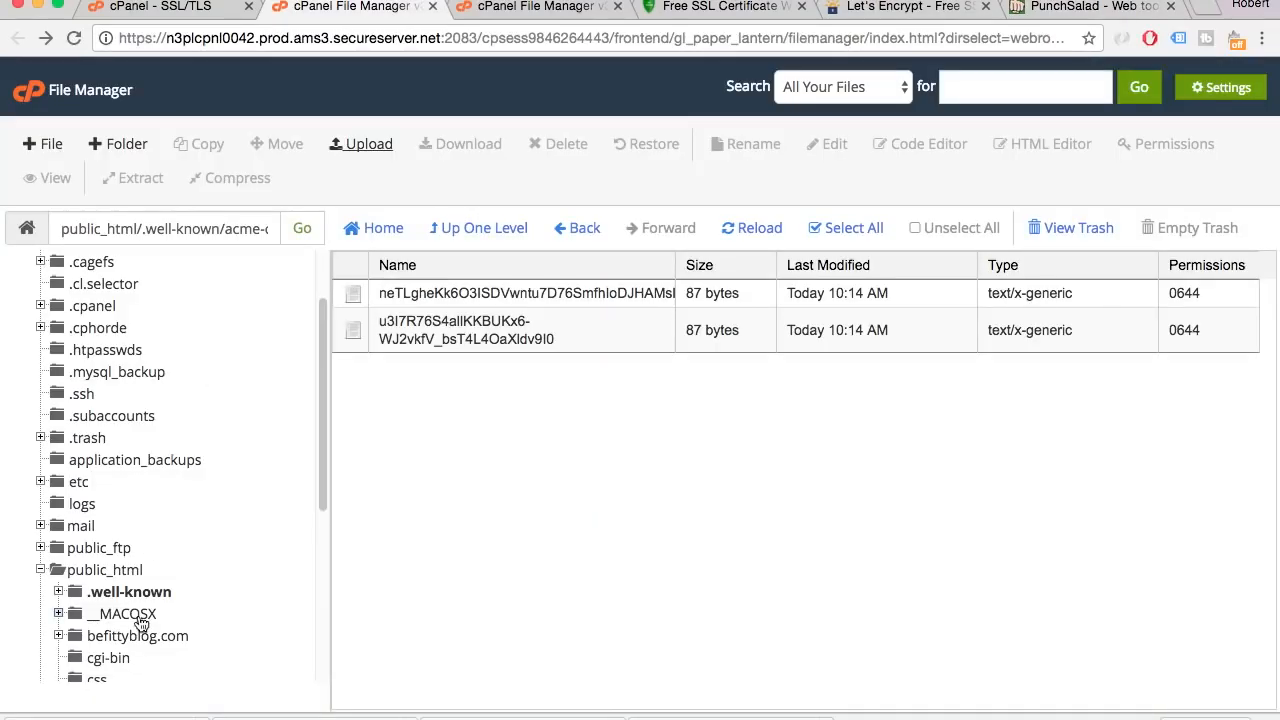
{"action": "left_click", "coordinate": [115, 570]}
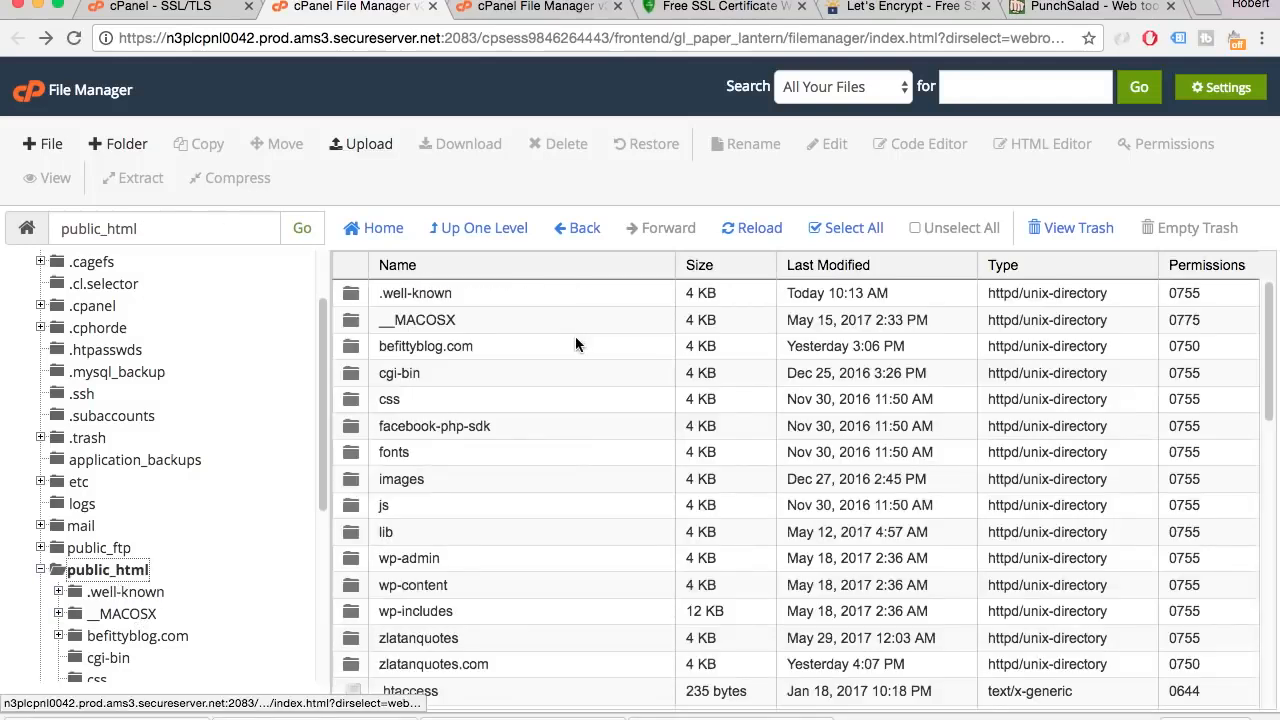
{"action": "scroll", "coordinate": [575, 336], "scroll_direction": "down", "scroll_amount": 10}
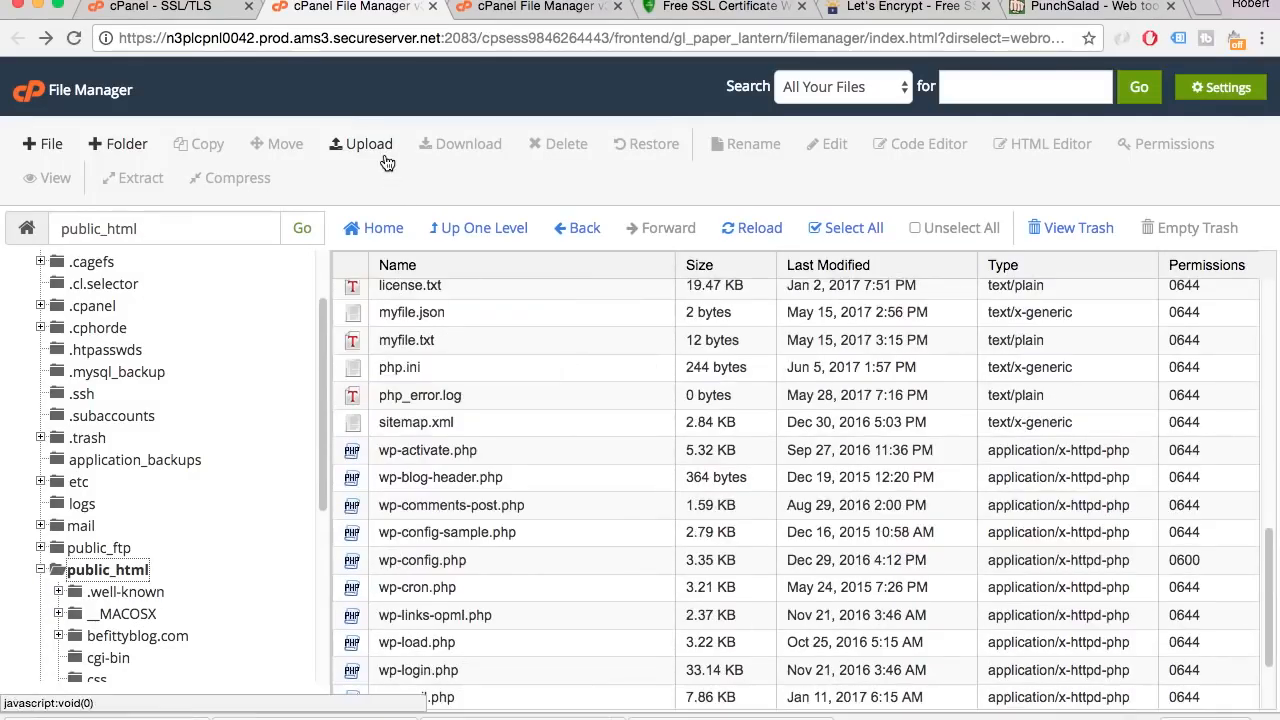
Try to create a new file named .htaccess in the public_html folder.
{"action": "left_click", "coordinate": [35, 146]}
{"action": "type", "text": ".htaccess"}
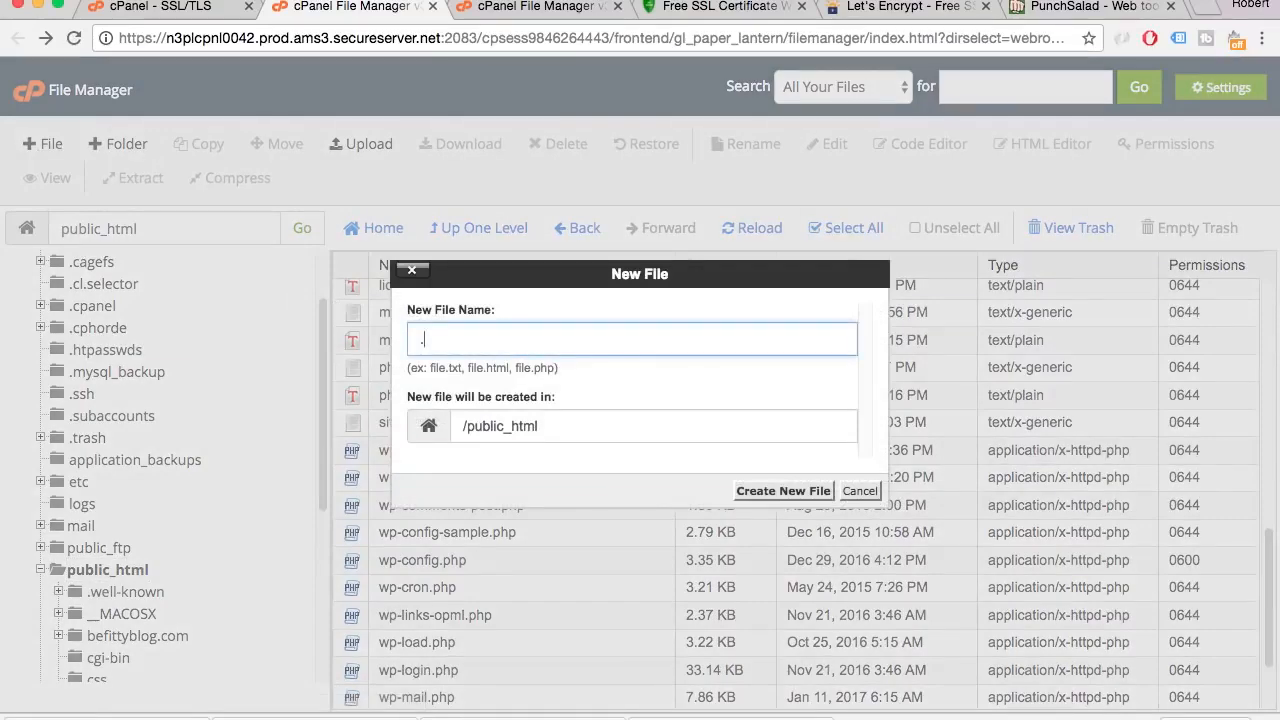
{"action": "left_click", "coordinate": [776, 495]}
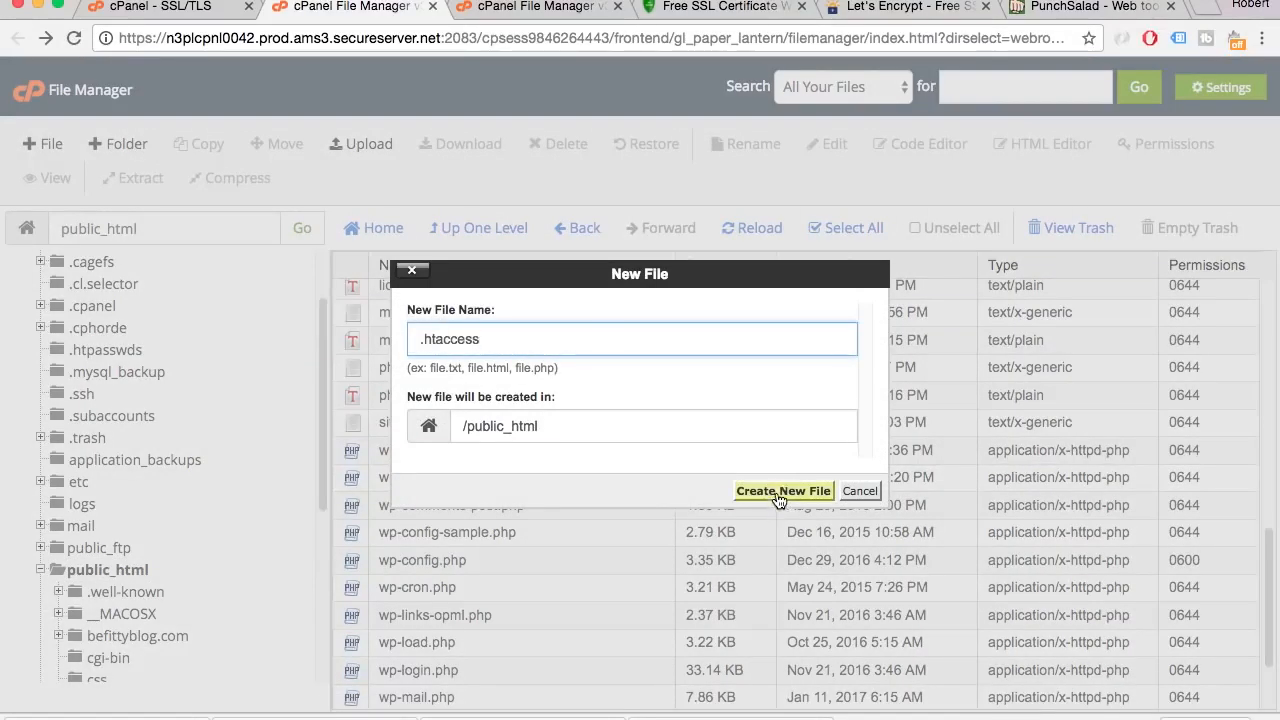
{"action": "left_click", "coordinate": [809, 177]}
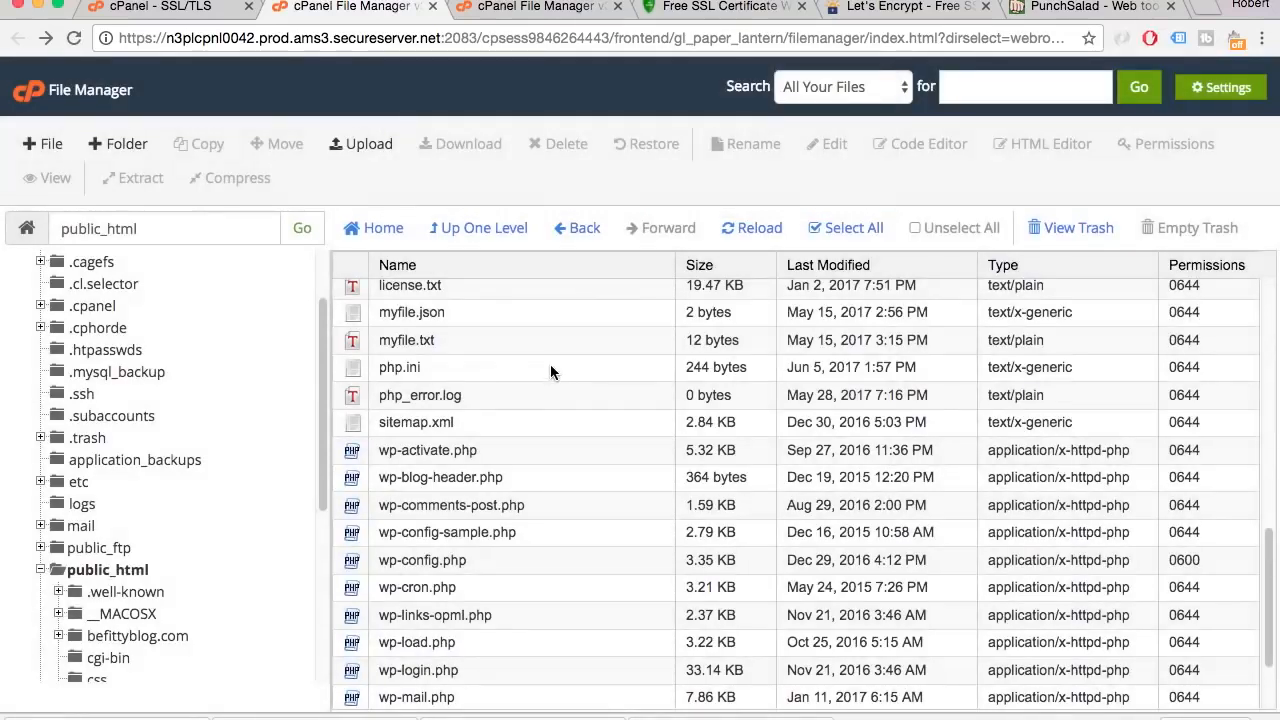
Open the existing .htaccess file in public_html for editing in the Code Editor.
{"action": "scroll", "coordinate": [550, 364], "scroll_direction": "up", "scroll_amount": 10}
{"action": "double_click", "coordinate": [480, 697]}
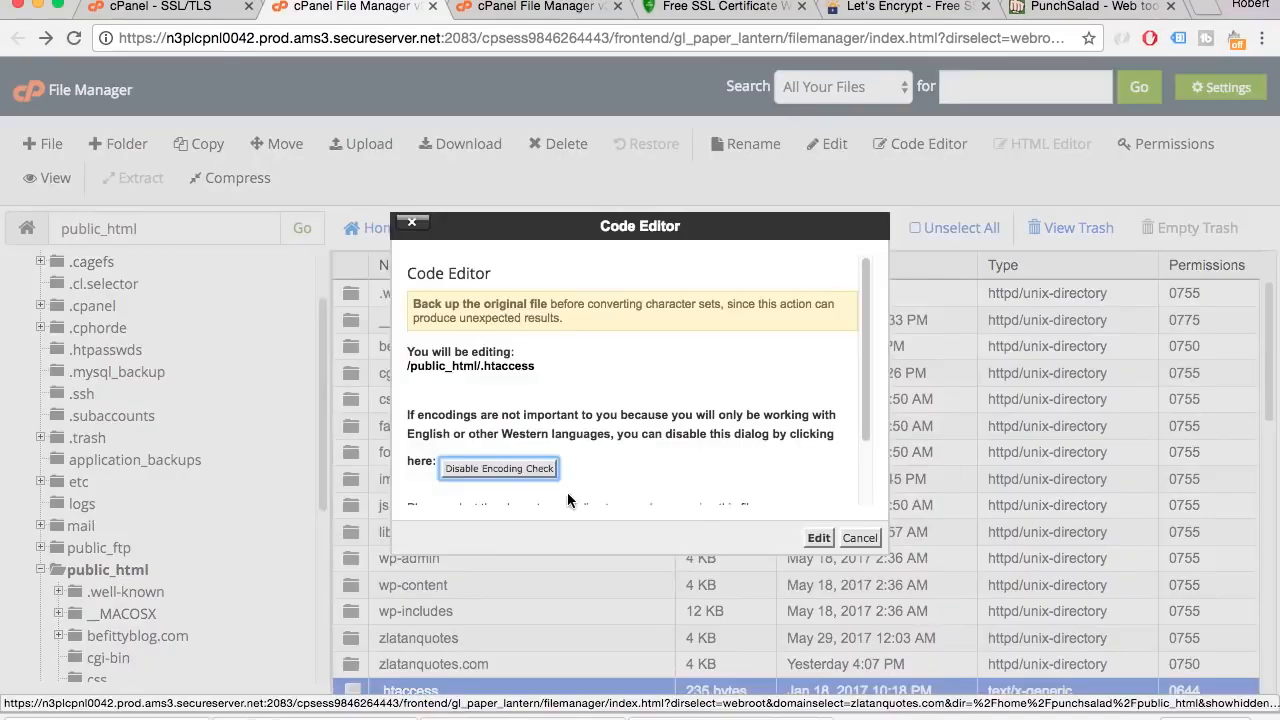
{"action": "left_click", "coordinate": [817, 457]}
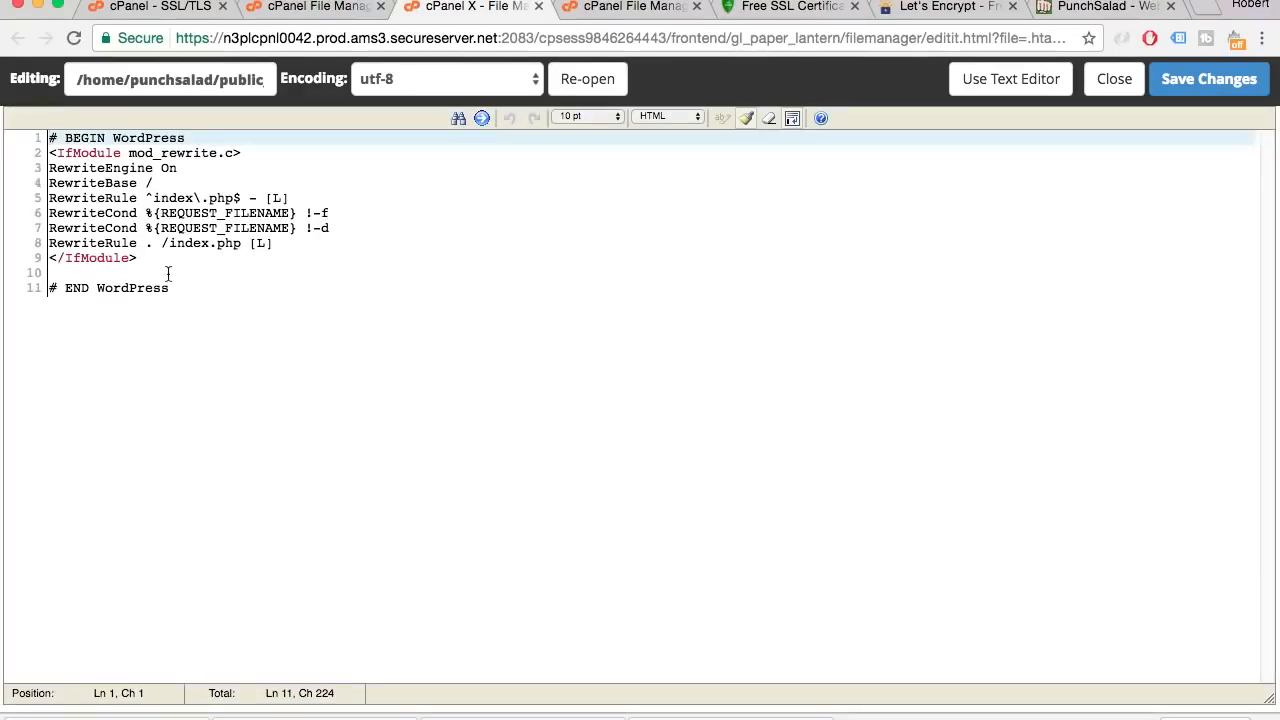
{"action": "left_click", "coordinate": [193, 292]}
{"action": "key", "text": "Return"}
{"action": "key", "text": "Return"}
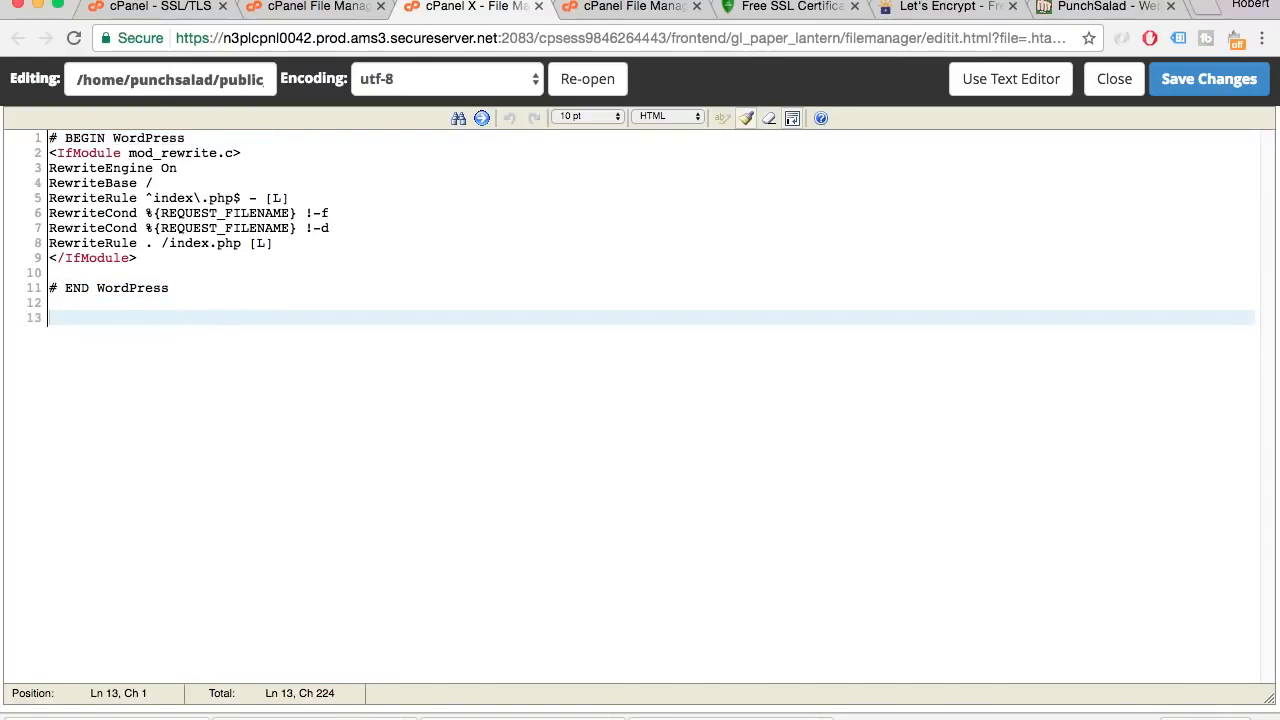
{"action": "type", "text": "RewriteEngine On RewriteCond %{HTTPS} off RewriteRule ^(.*)$ https://%{HTTP_HOST}%{REQUEST_URI} [L,R=301]"}
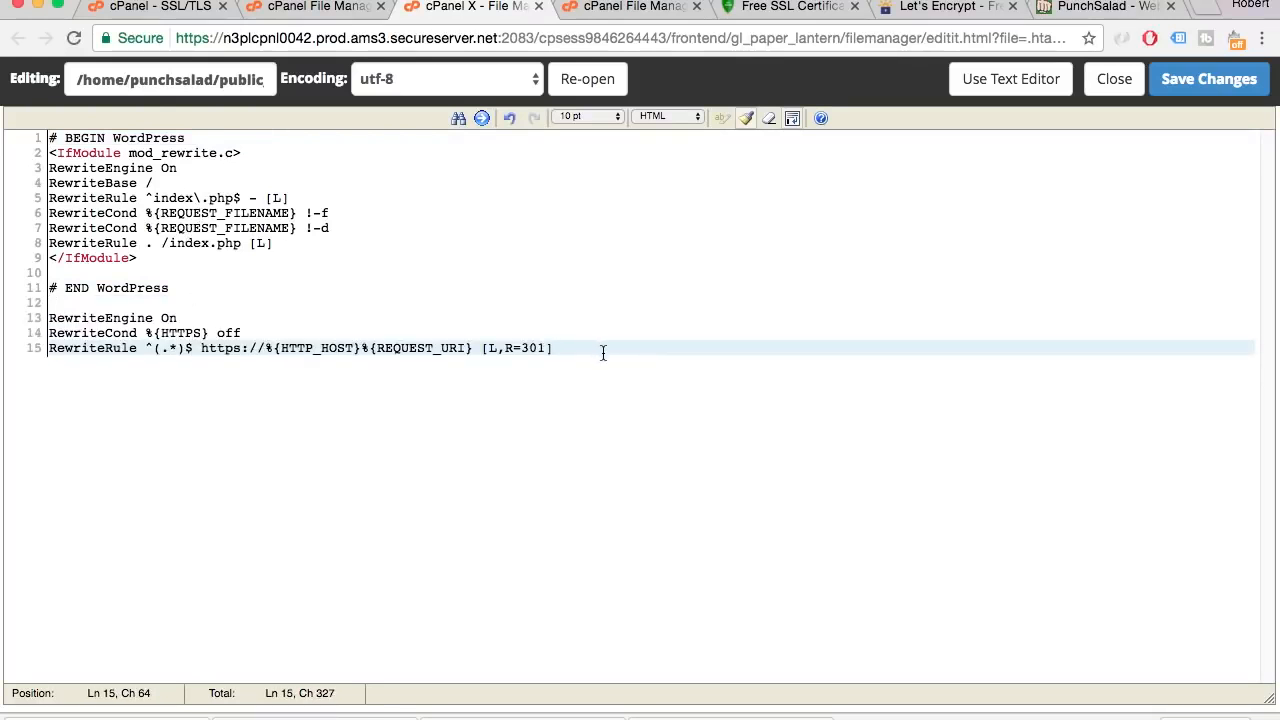
{"action": "left_click_drag", "start_coordinate": [605, 352], "coordinate": [10, 305]}
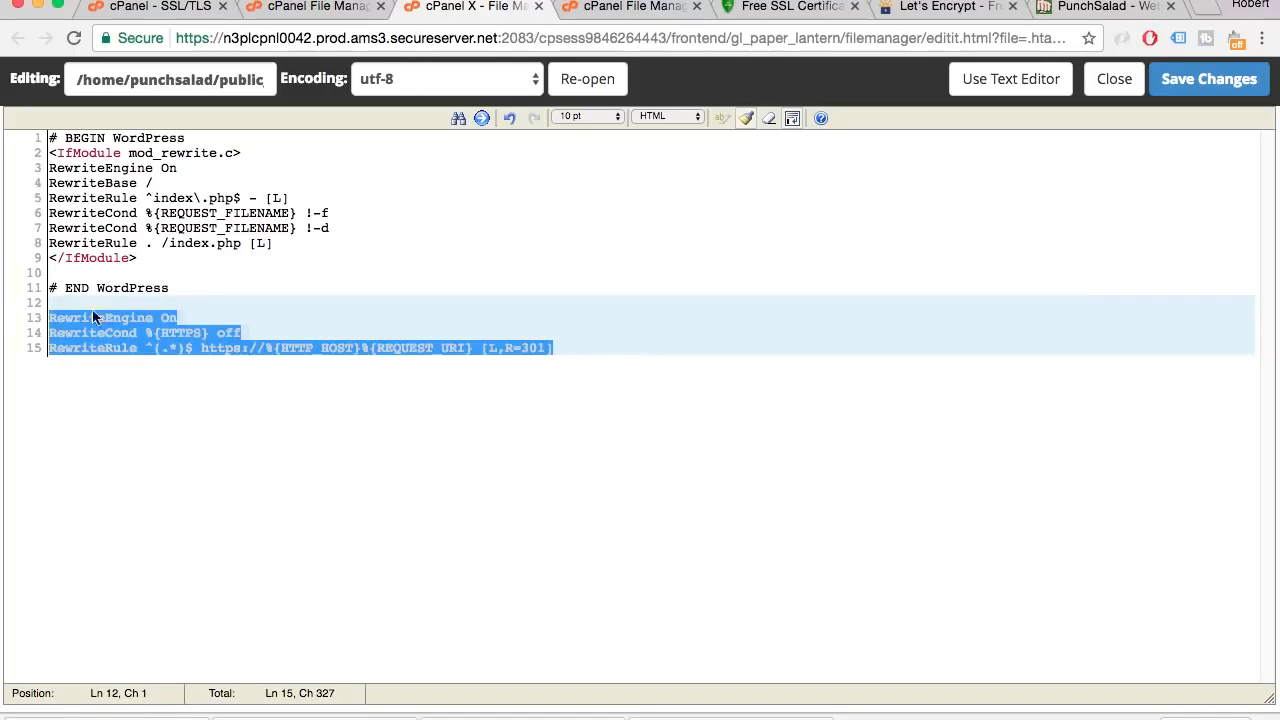
{"action": "left_click", "coordinate": [716, 332]}
{"action": "left_click", "coordinate": [1177, 83]}
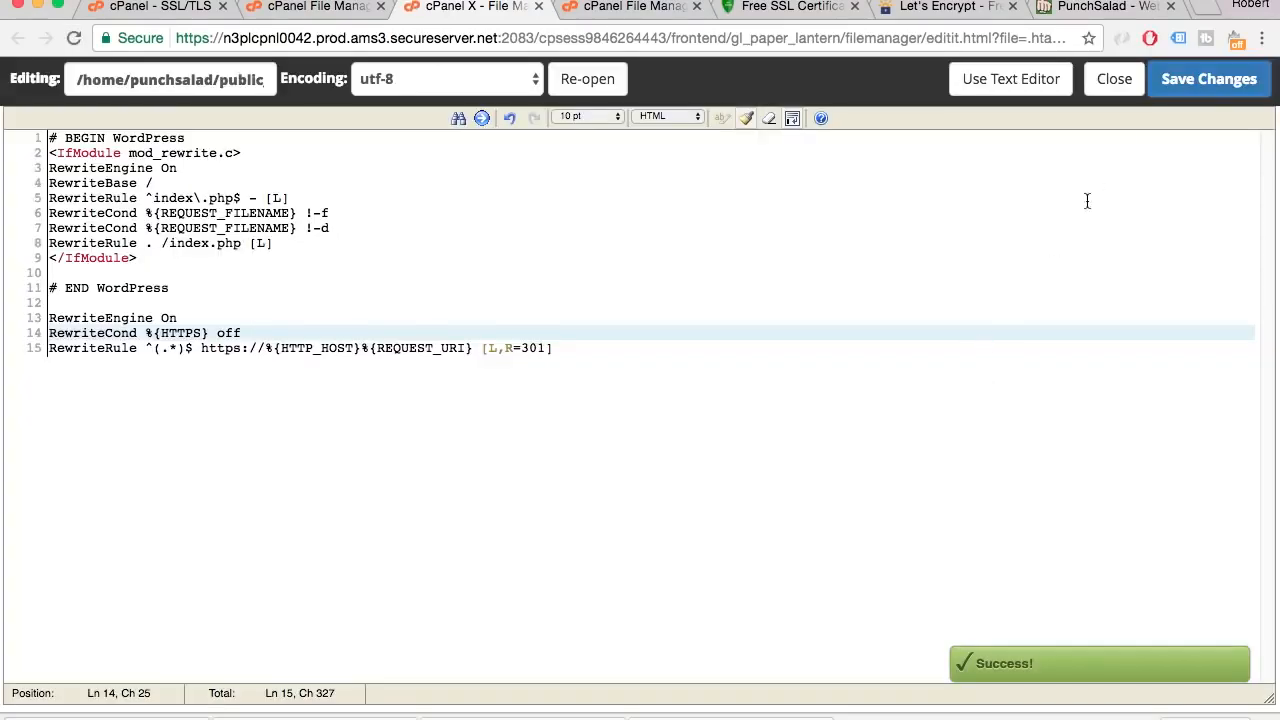
Return to the punchsalad.com page and reload the plain address to test the HTTPS redirect.
{"action": "left_click", "coordinate": [1100, 8]}
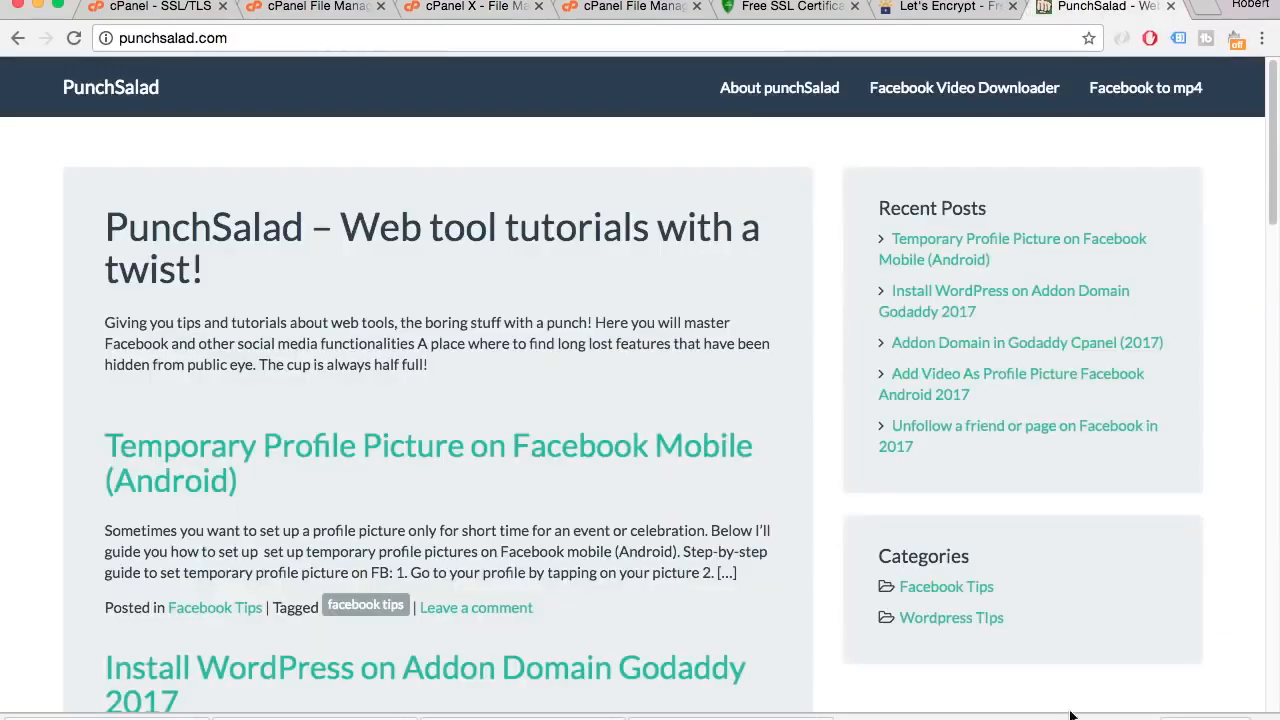
{"action": "left_click", "coordinate": [623, 37]}
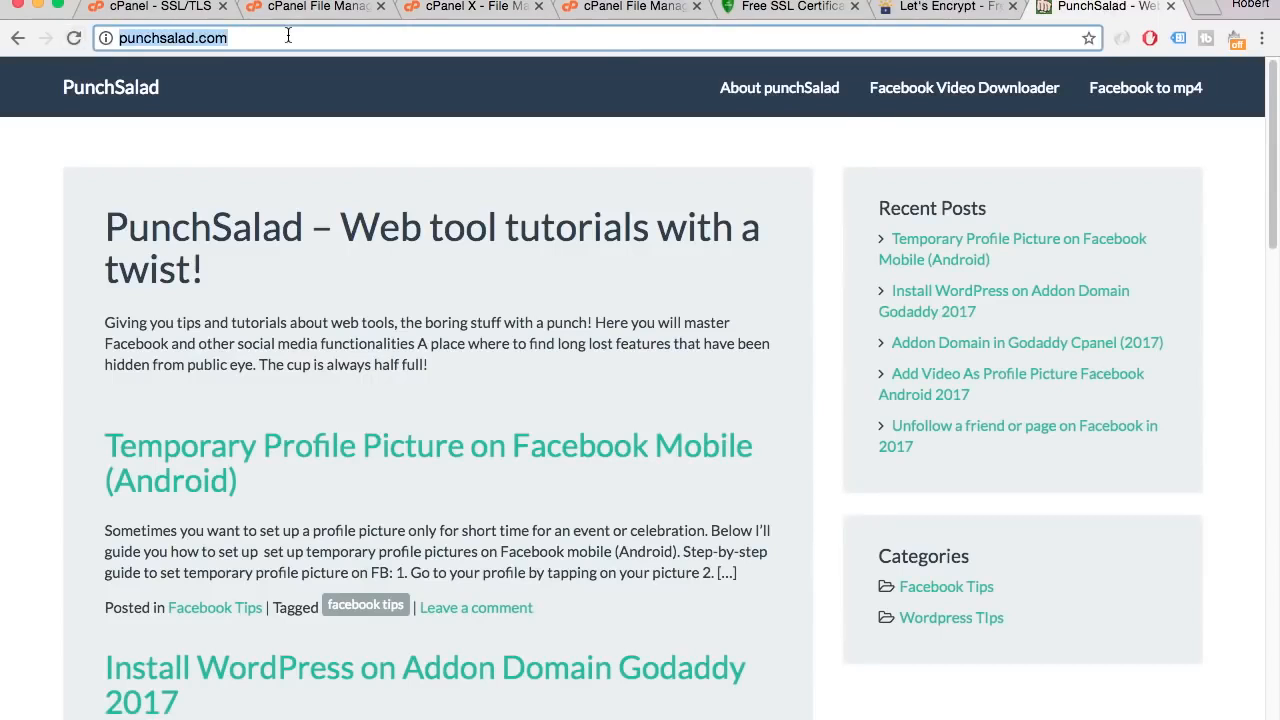
{"action": "key", "text": "Return"}
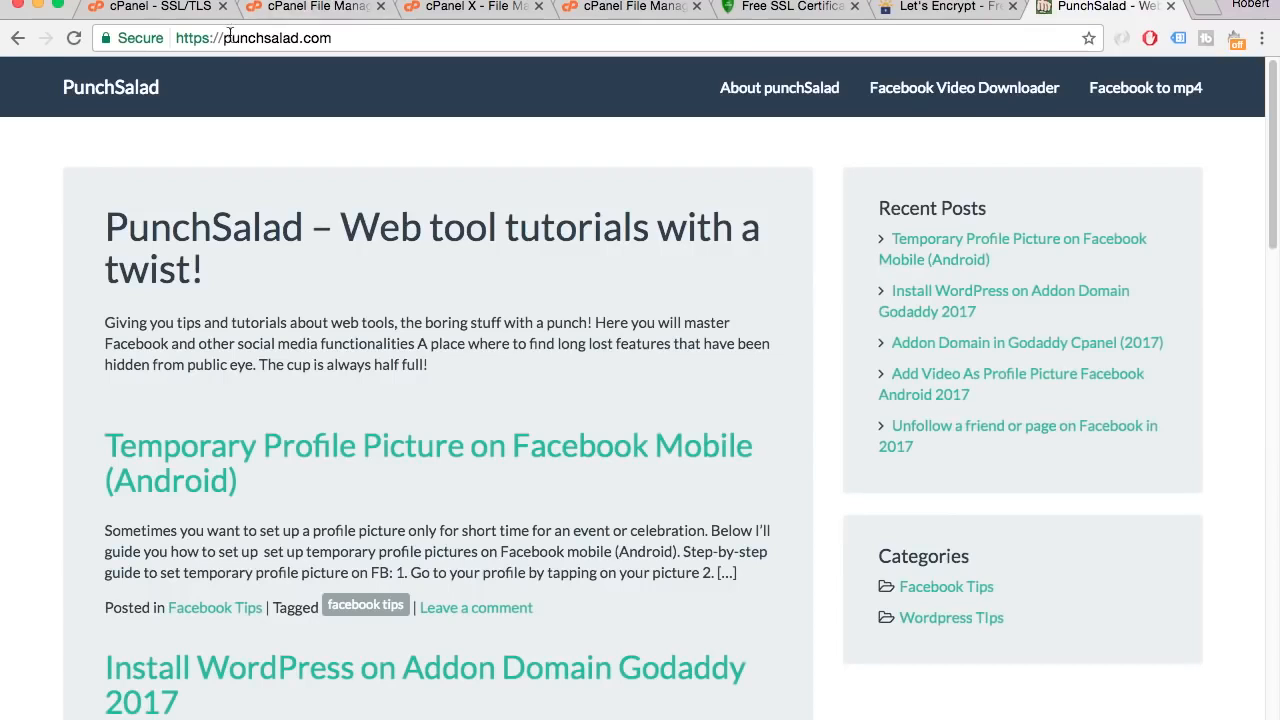
{"action": "left_click_drag", "start_coordinate": [229, 37], "coordinate": [106, 38]}
{"action": "type", "text": "www."}
{"action": "key", "text": "Return"}
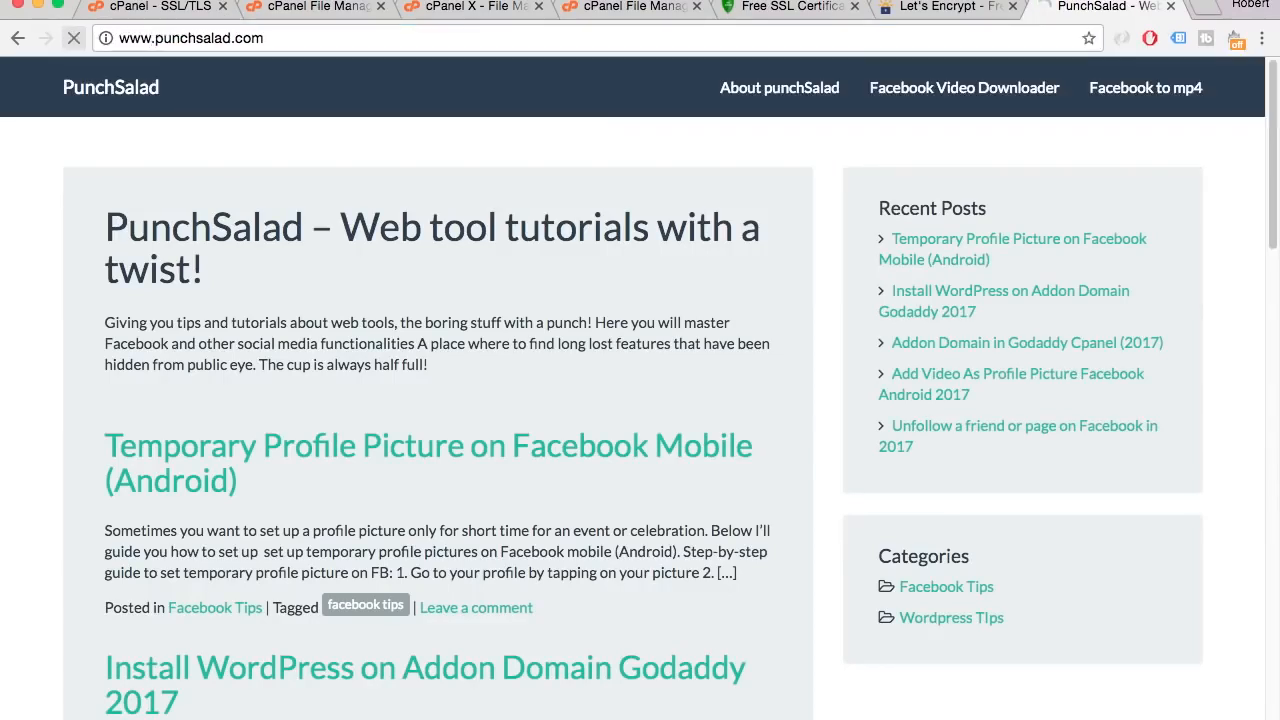